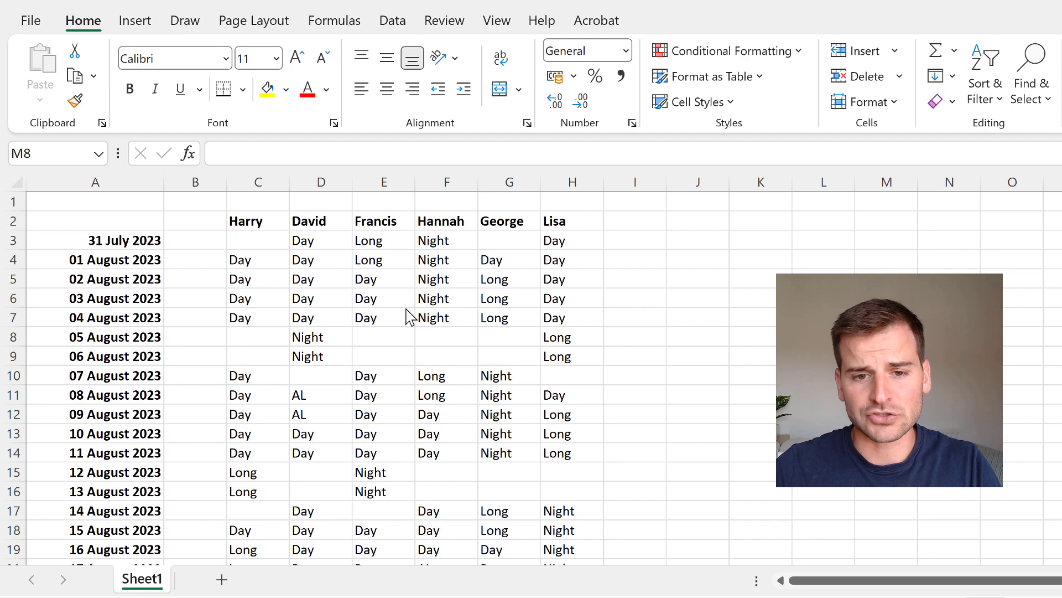
- Review the dated staff rota on Sheet1, including its shift entries and the AL and SL codes
{"action": "scroll", "coordinate": [408, 317], "scroll_direction": "down", "scroll_amount": 3}
{"action": "scroll", "coordinate": [409, 316], "scroll_direction": "down", "scroll_amount": 5}
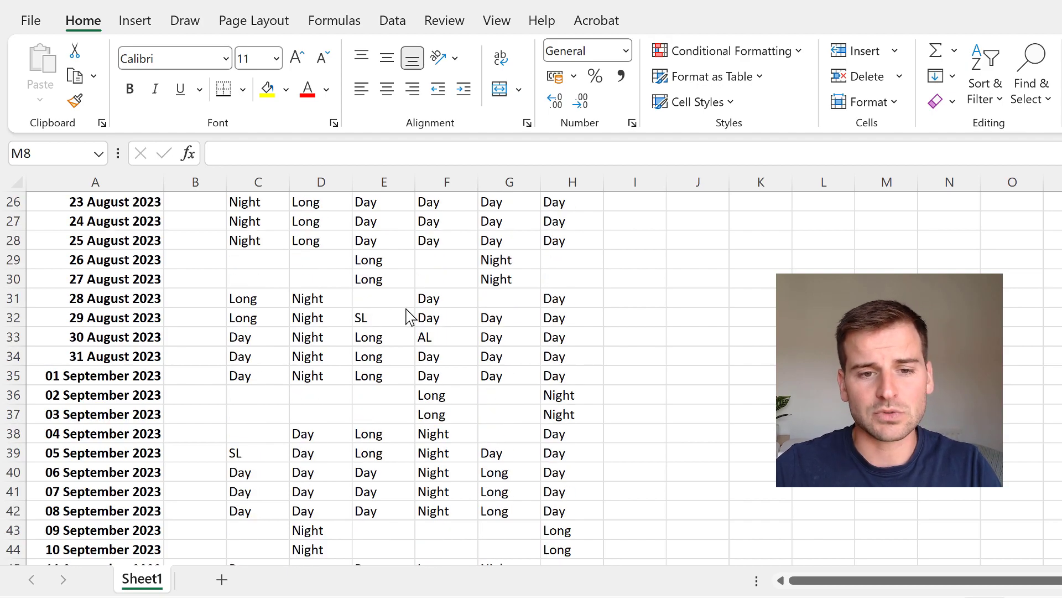
{"action": "scroll", "coordinate": [408, 316], "scroll_direction": "down", "scroll_amount": 8}
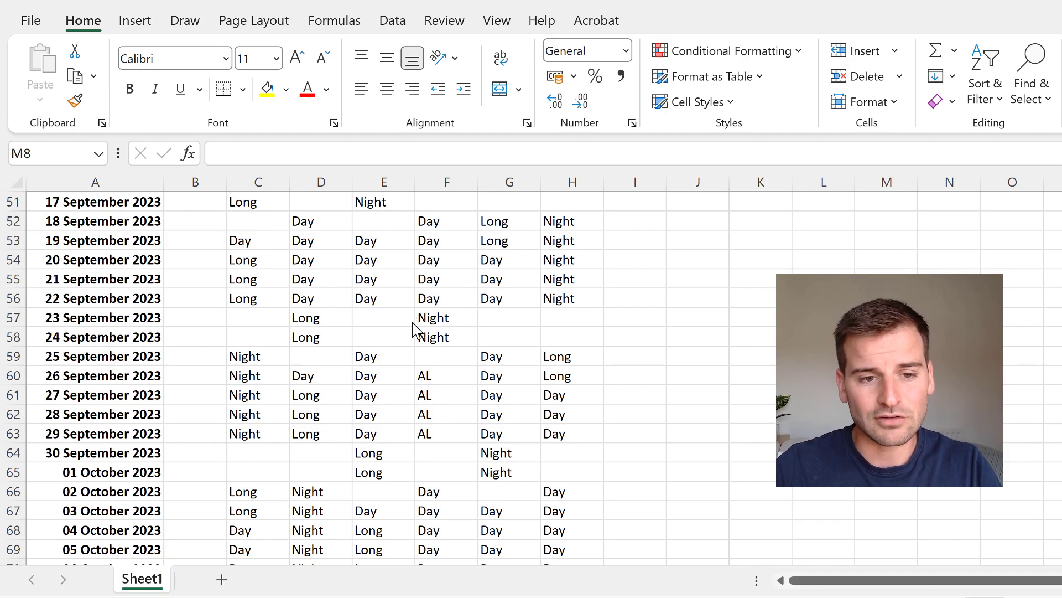
{"action": "scroll", "coordinate": [419, 334], "scroll_direction": "up", "scroll_amount": 8}
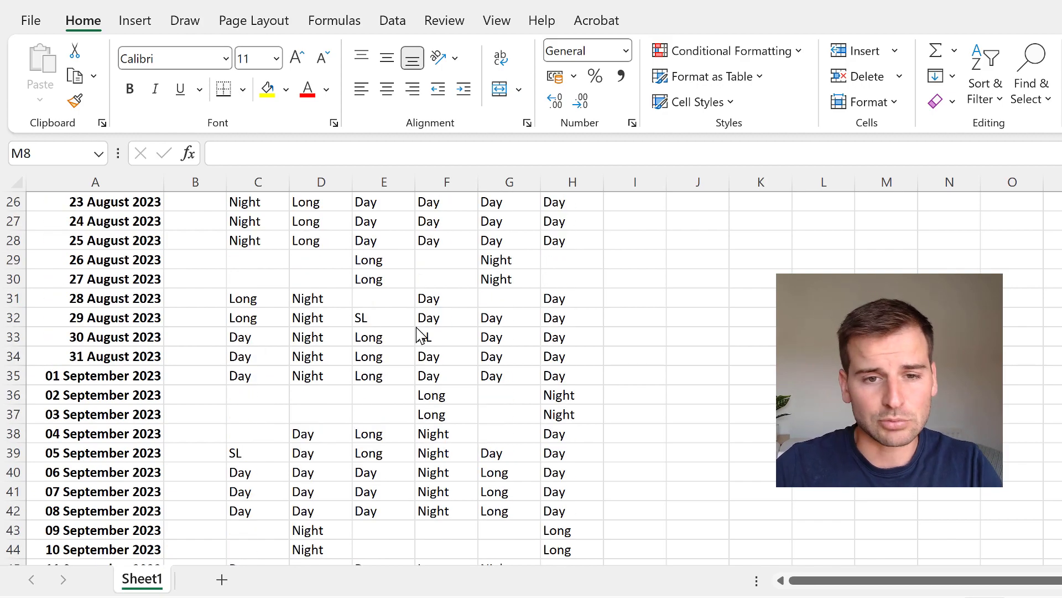
{"action": "scroll", "coordinate": [418, 334], "scroll_direction": "up", "scroll_amount": 5}
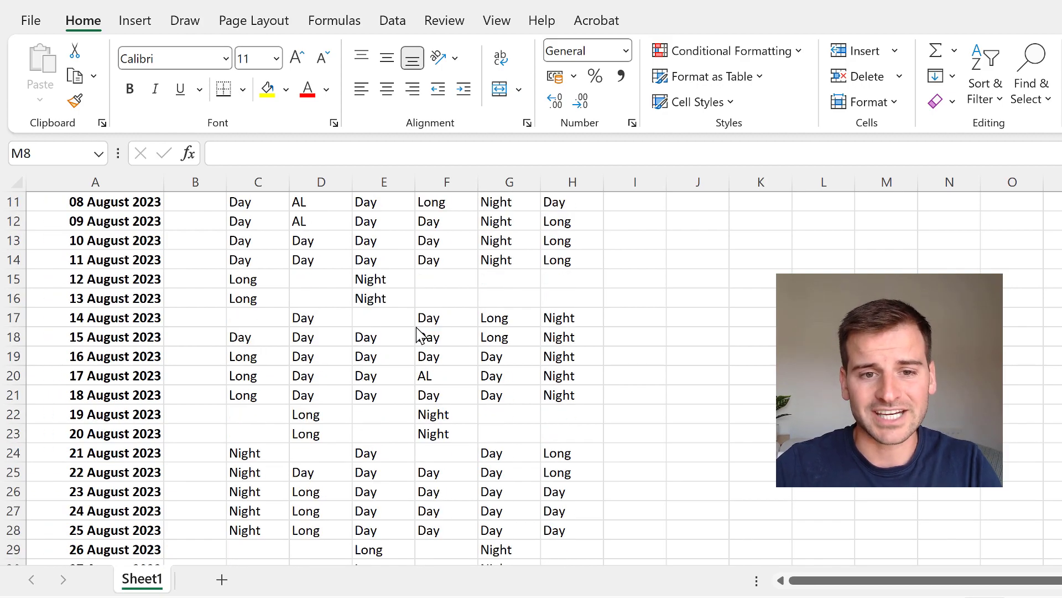
{"action": "scroll", "coordinate": [419, 333], "scroll_direction": "up", "scroll_amount": 4}
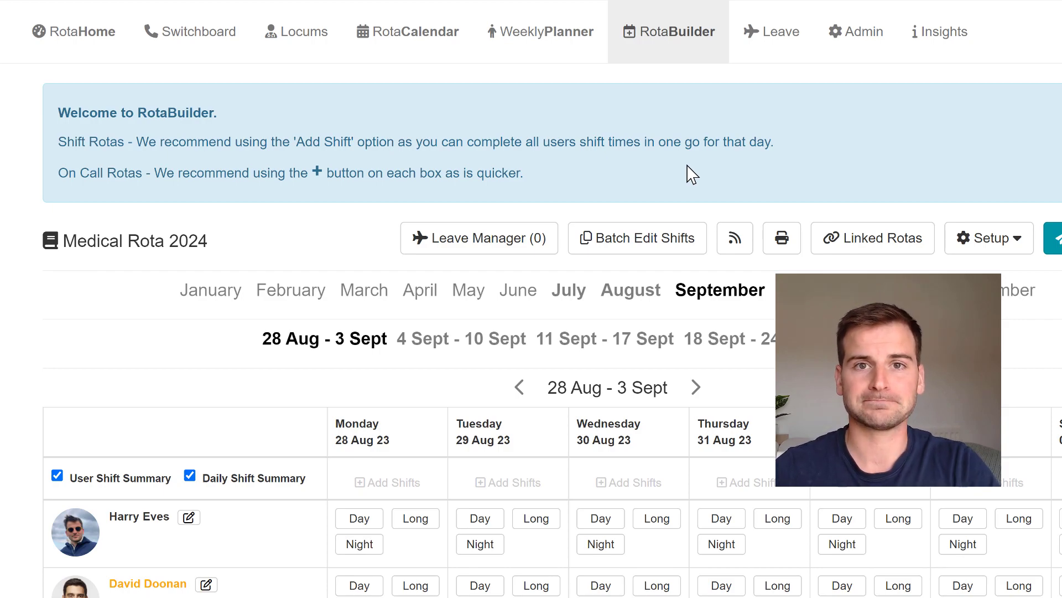
- Switch to RotaPal's RotaBuilder and examine the Medical Rota 2024 staff list and shift grid for 28 Aug - 3 Sept
{"action": "scroll", "coordinate": [531, 299], "scroll_direction": "down", "scroll_amount": 4}
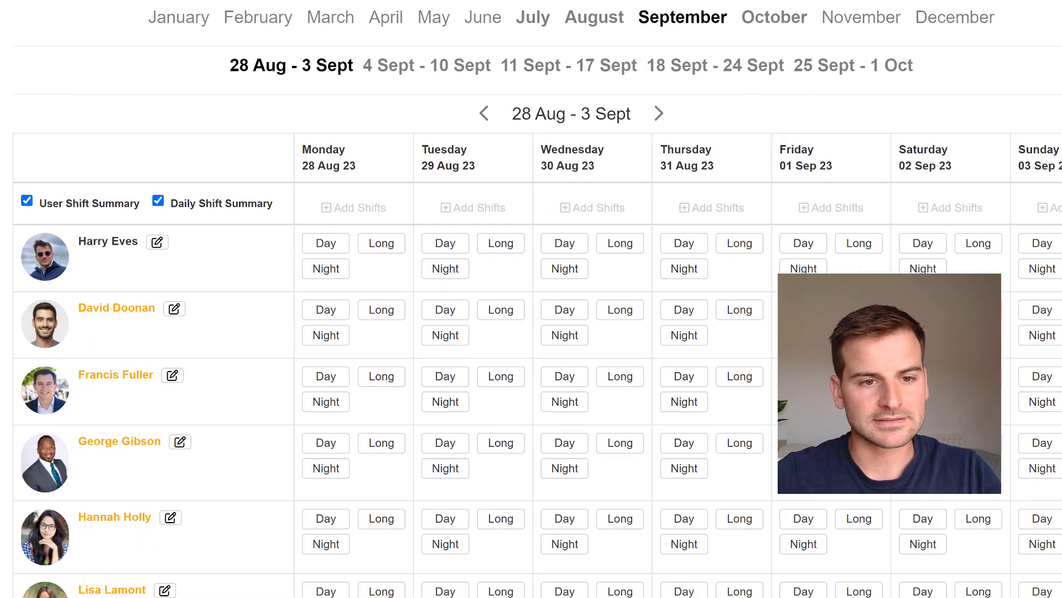
{"action": "scroll", "coordinate": [531, 299], "scroll_direction": "down", "scroll_amount": 2}
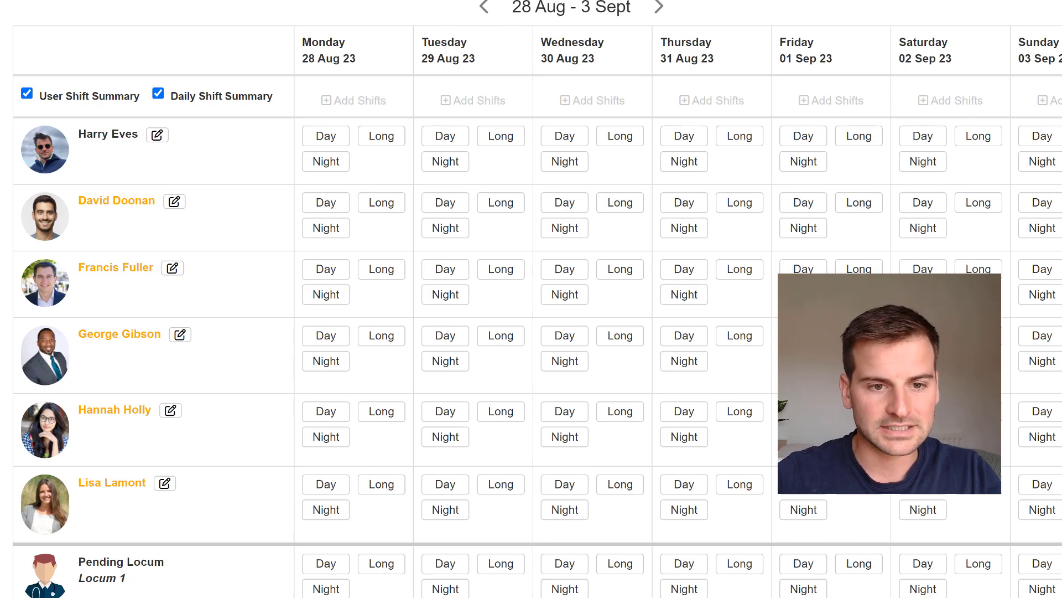
{"action": "scroll", "coordinate": [531, 299], "scroll_direction": "up", "scroll_amount": 1}
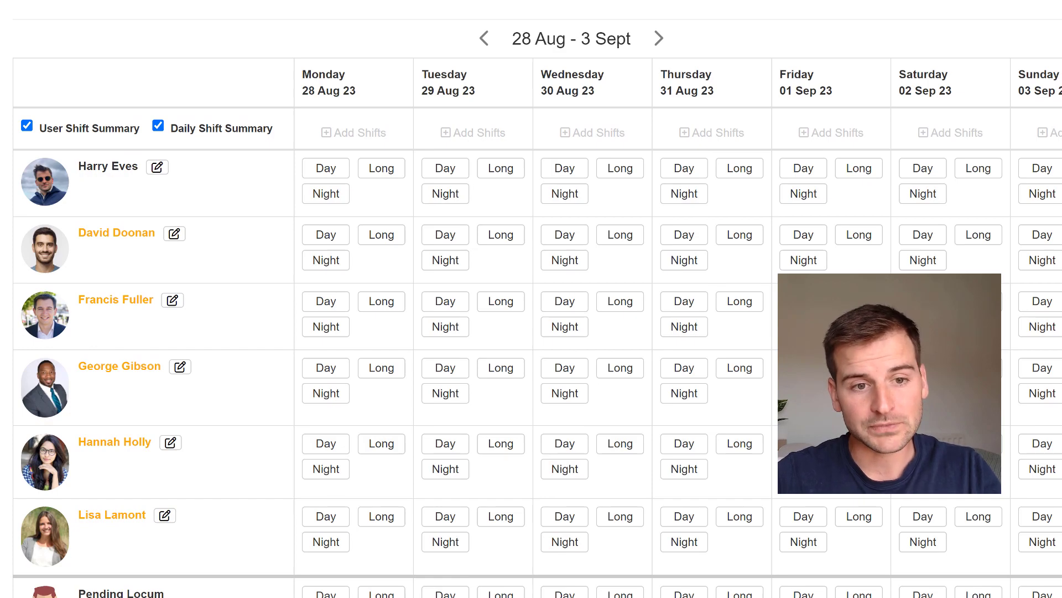
{"action": "scroll", "coordinate": [948, 177], "scroll_direction": "up", "scroll_amount": 5}
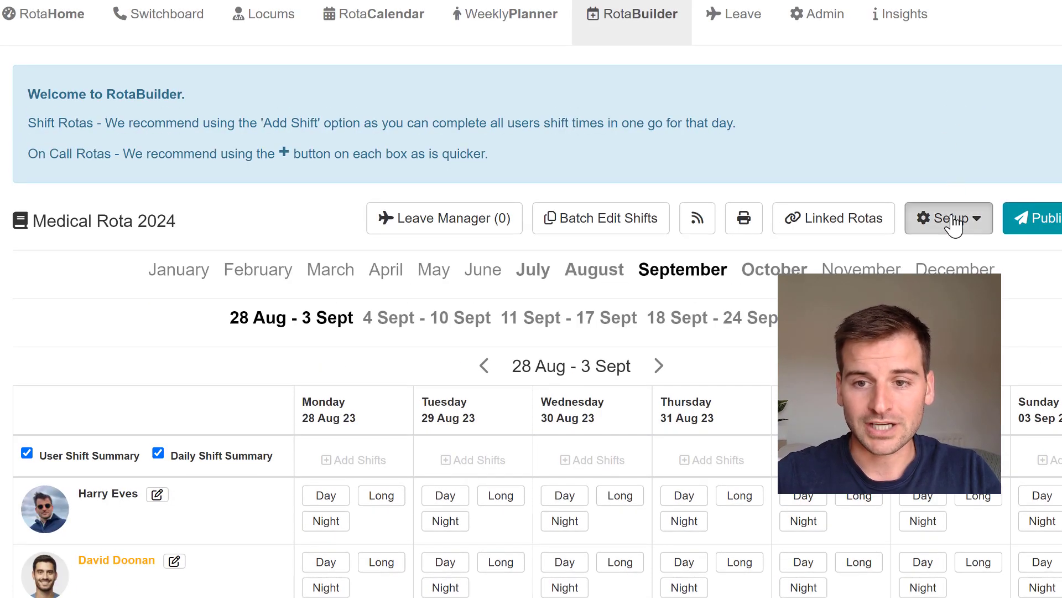
{"action": "left_click", "coordinate": [951, 219]}
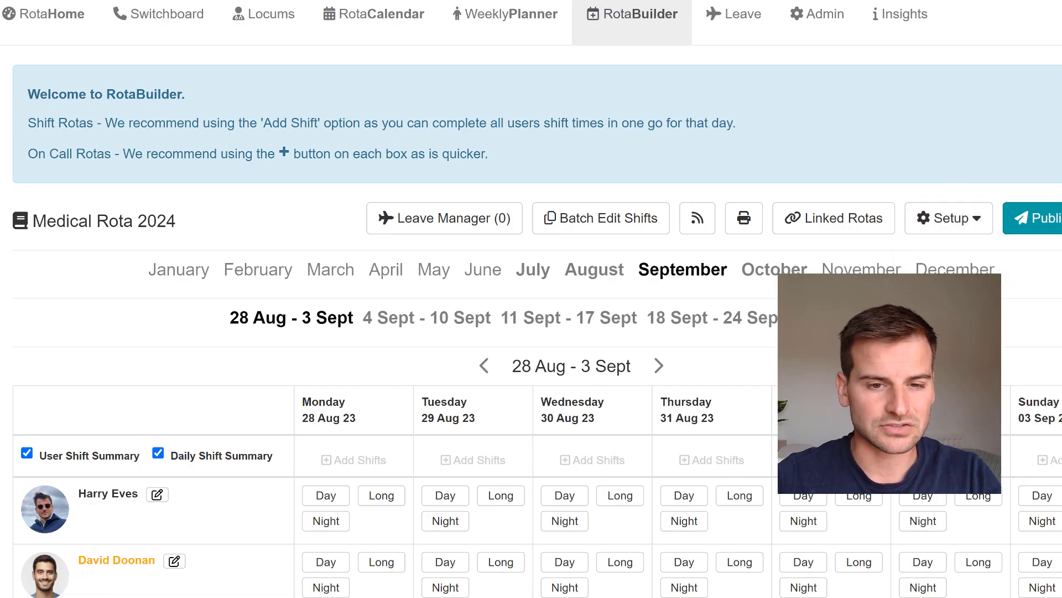
{"action": "left_click", "coordinate": [381, 501]}
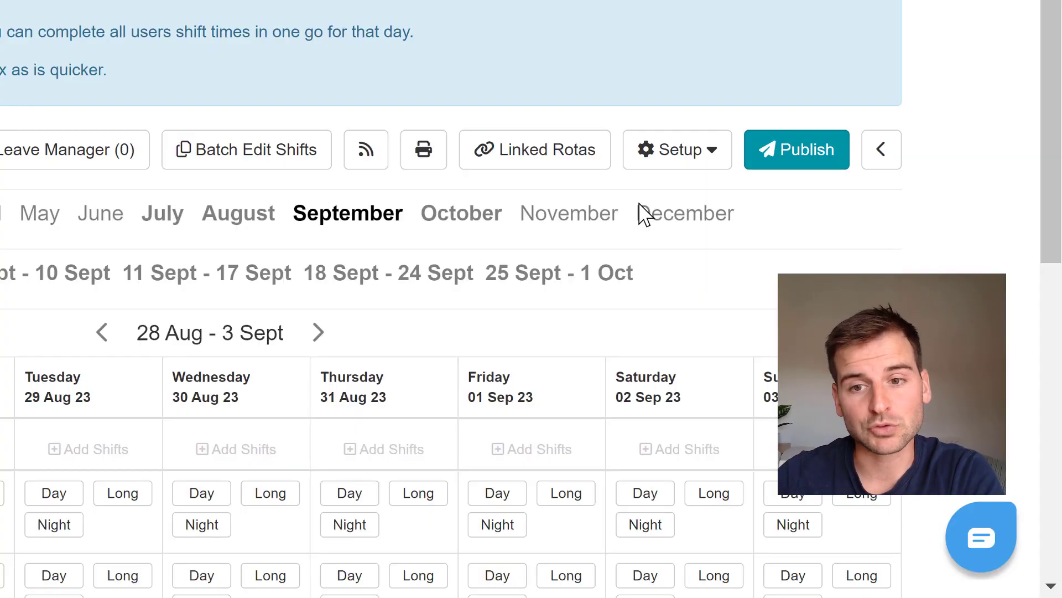
- Open Rota Upload for Medical Rota 2024 and upload the Upload Rota Example spreadsheet
{"action": "left_click", "coordinate": [674, 166]}
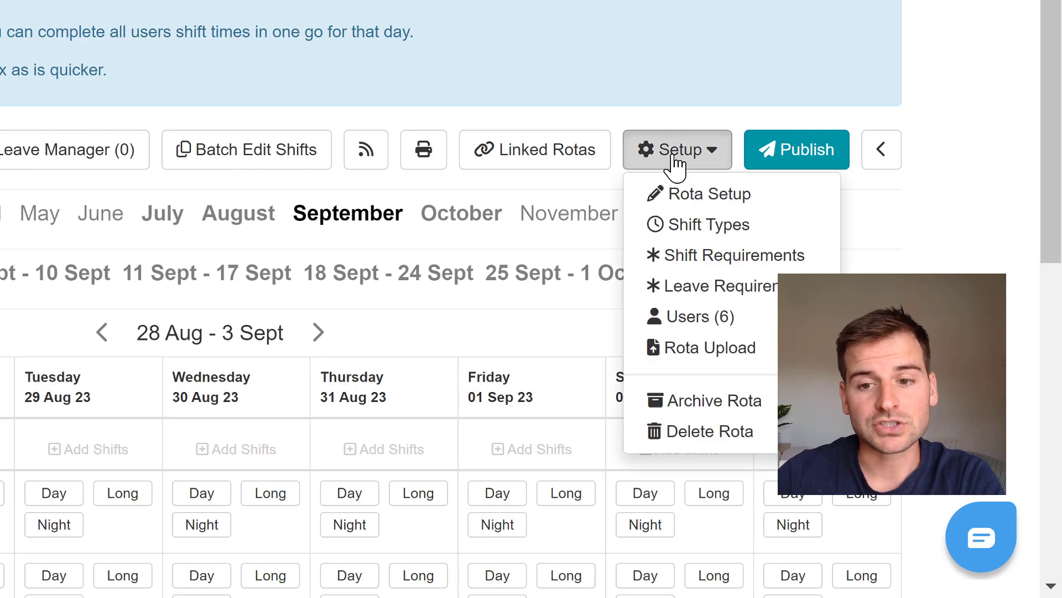
{"action": "left_click", "coordinate": [717, 357]}
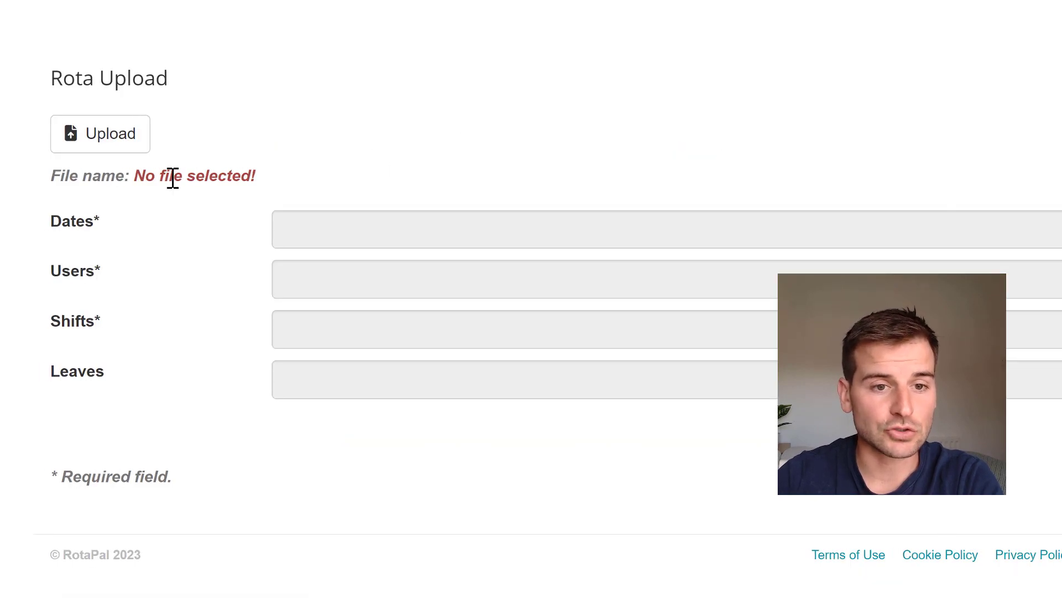
{"action": "left_click", "coordinate": [124, 148]}
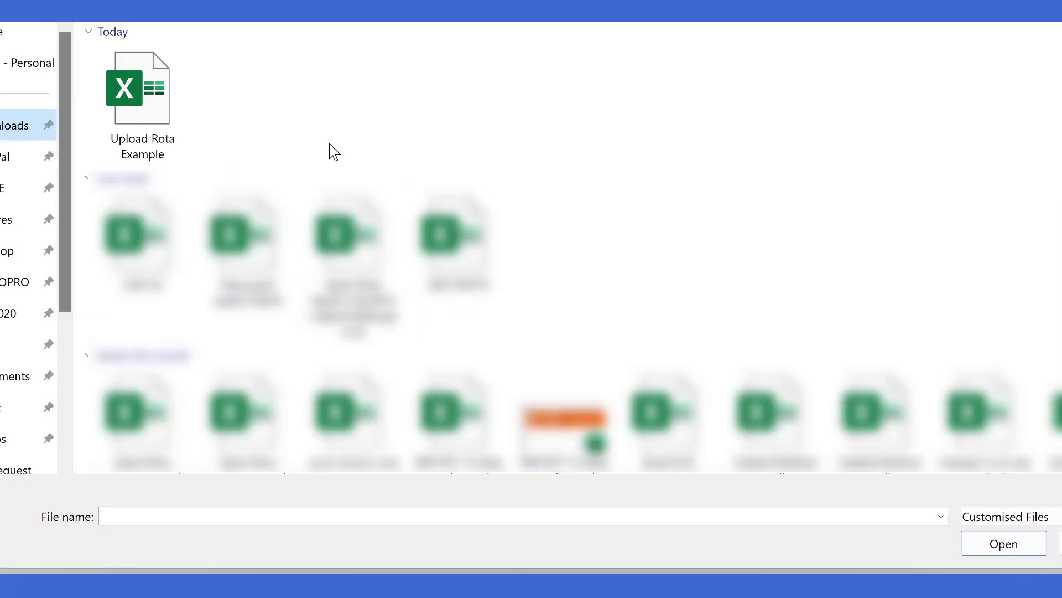
{"action": "left_click", "coordinate": [183, 110]}
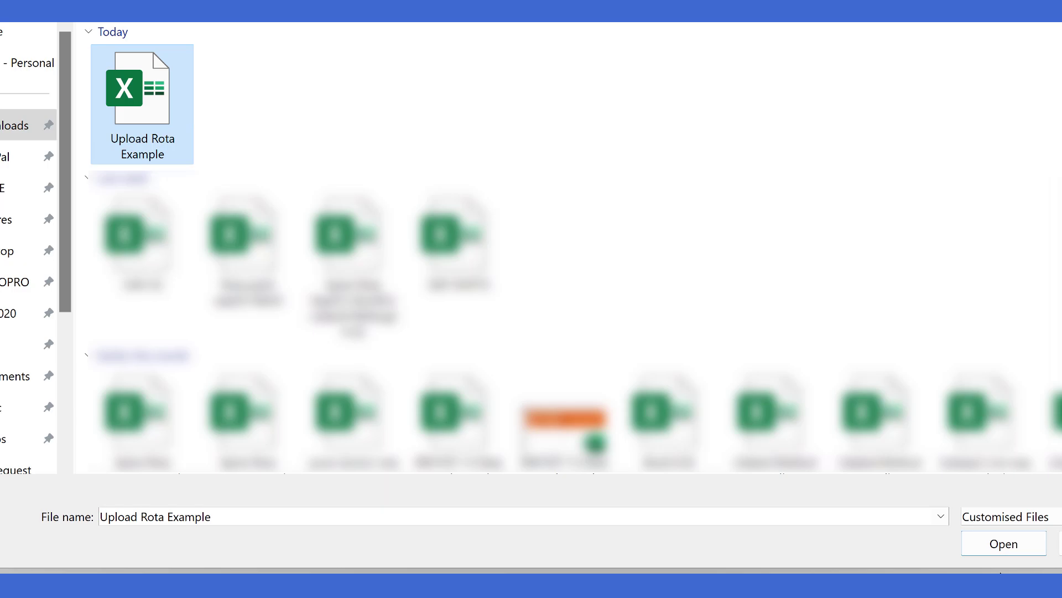
{"action": "left_click", "coordinate": [1003, 544]}
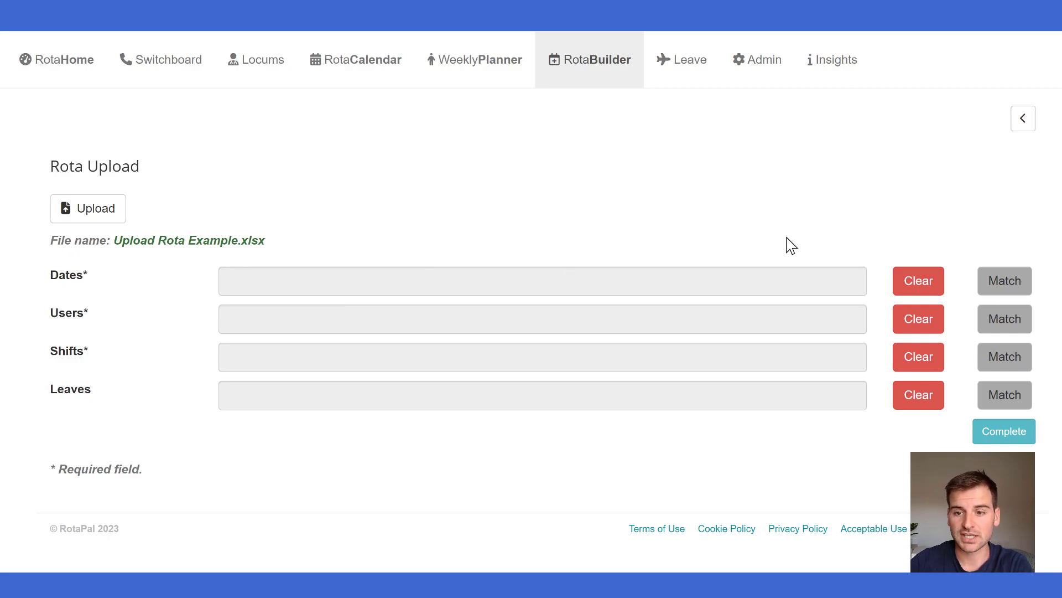
- Match the rota dates by selecting column A as the date cells and save the extracted day, month and year values
{"action": "left_click", "coordinate": [1001, 295]}
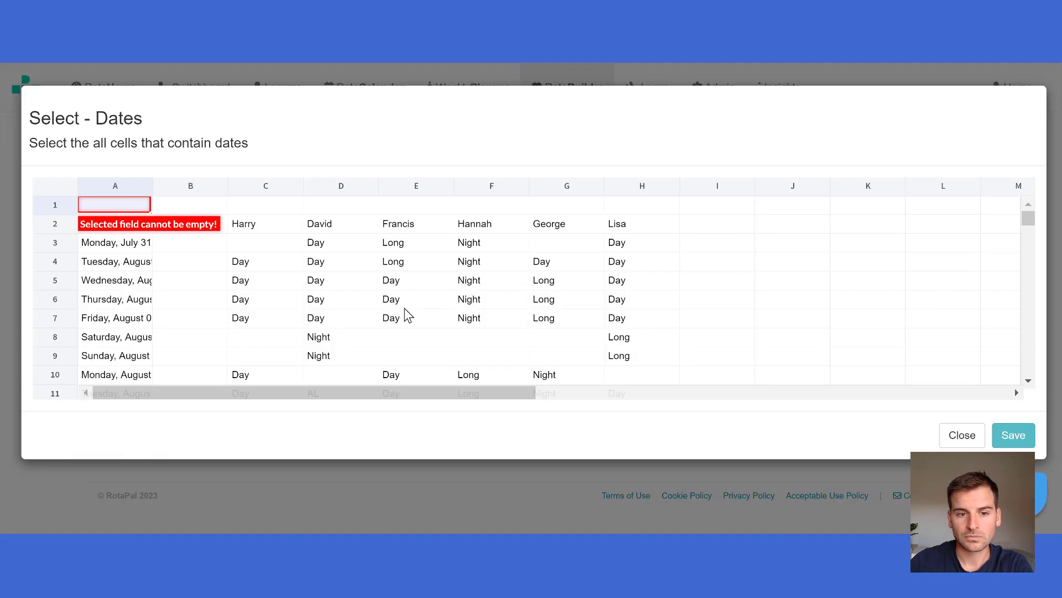
{"action": "left_click", "coordinate": [130, 185]}
{"action": "left_click", "coordinate": [1008, 434]}
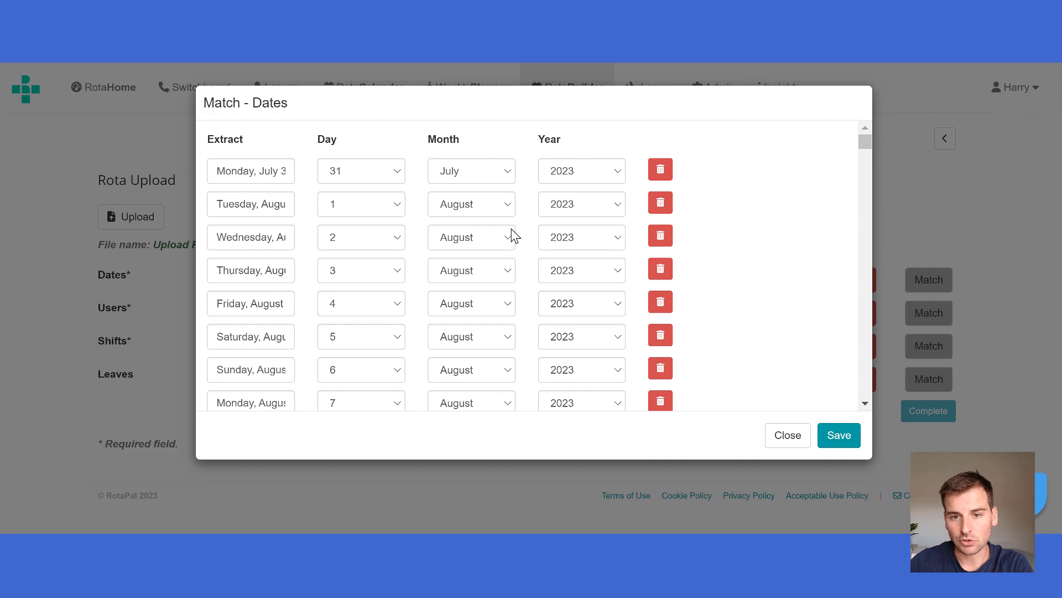
{"action": "left_click", "coordinate": [837, 436]}
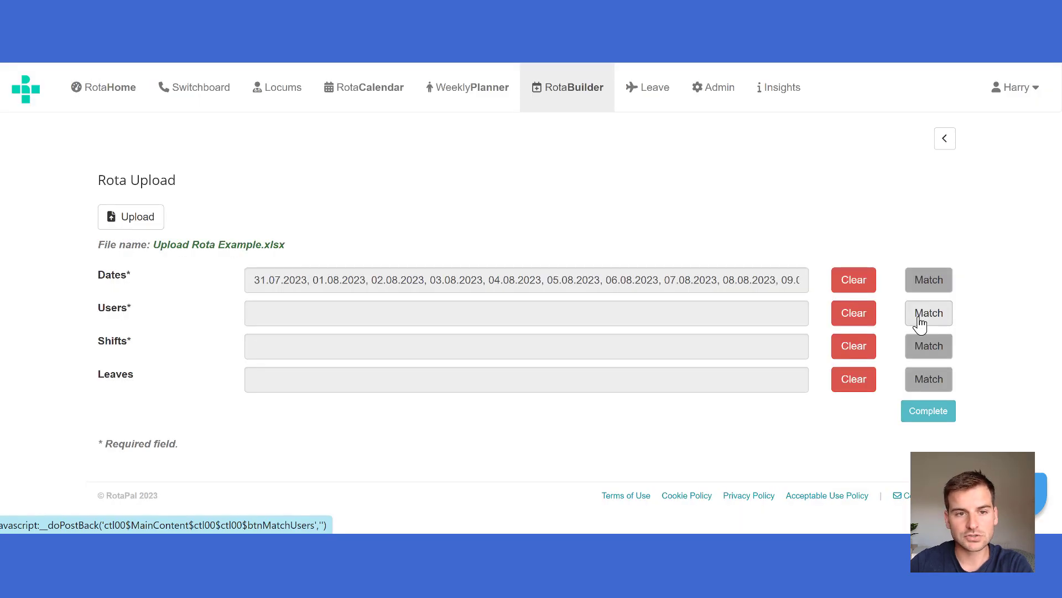
- Match the users by selecting row 2 as the name cells, check the suggested account matches and save them
{"action": "left_click", "coordinate": [918, 320]}
{"action": "left_click", "coordinate": [55, 228]}
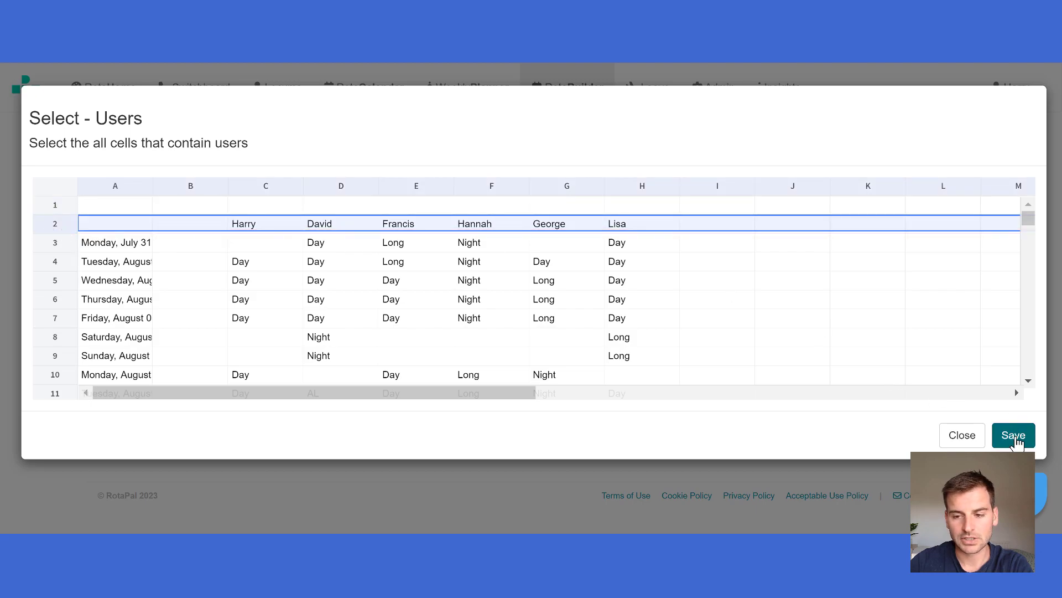
{"action": "left_click", "coordinate": [1017, 437]}
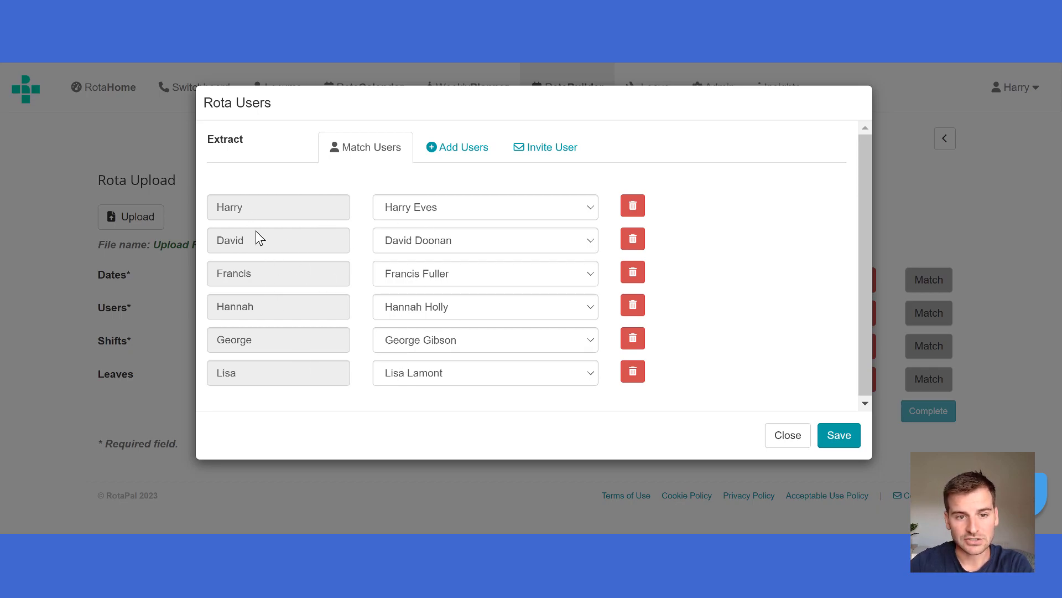
{"action": "left_click", "coordinate": [450, 207]}
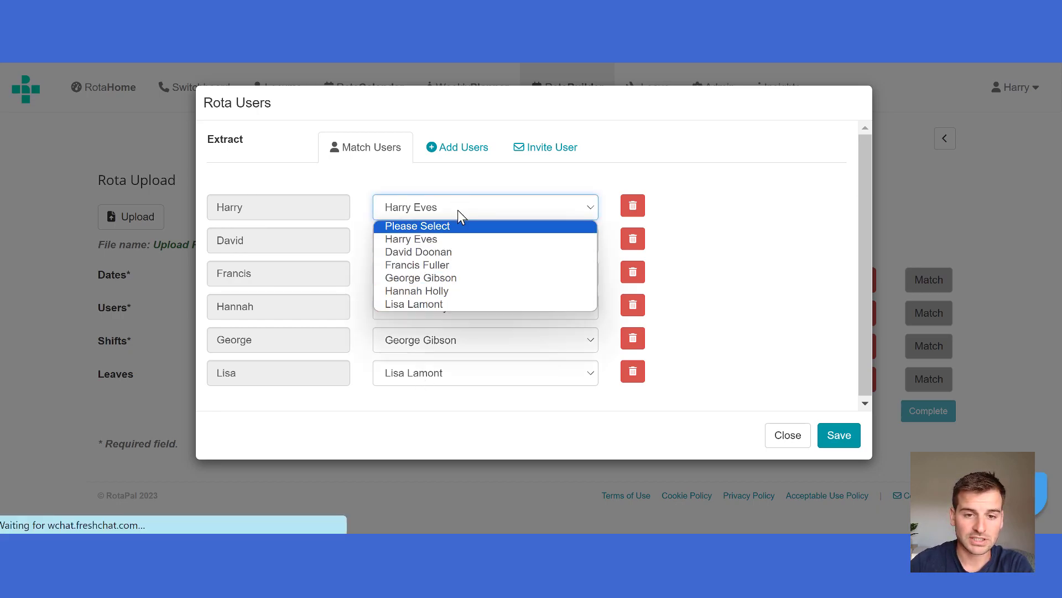
{"action": "left_click", "coordinate": [457, 211]}
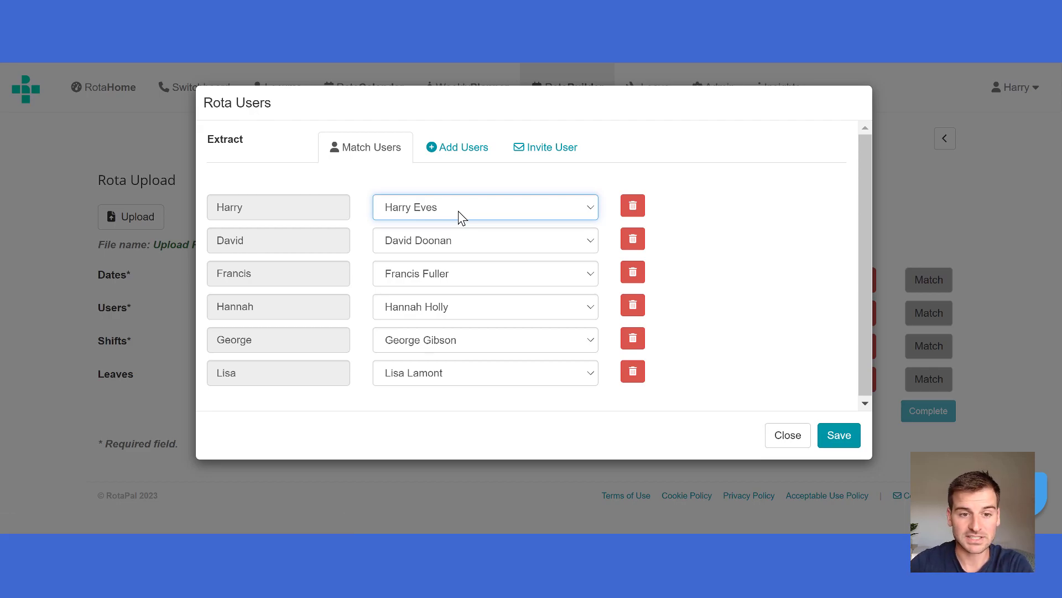
{"action": "left_click", "coordinate": [839, 439]}
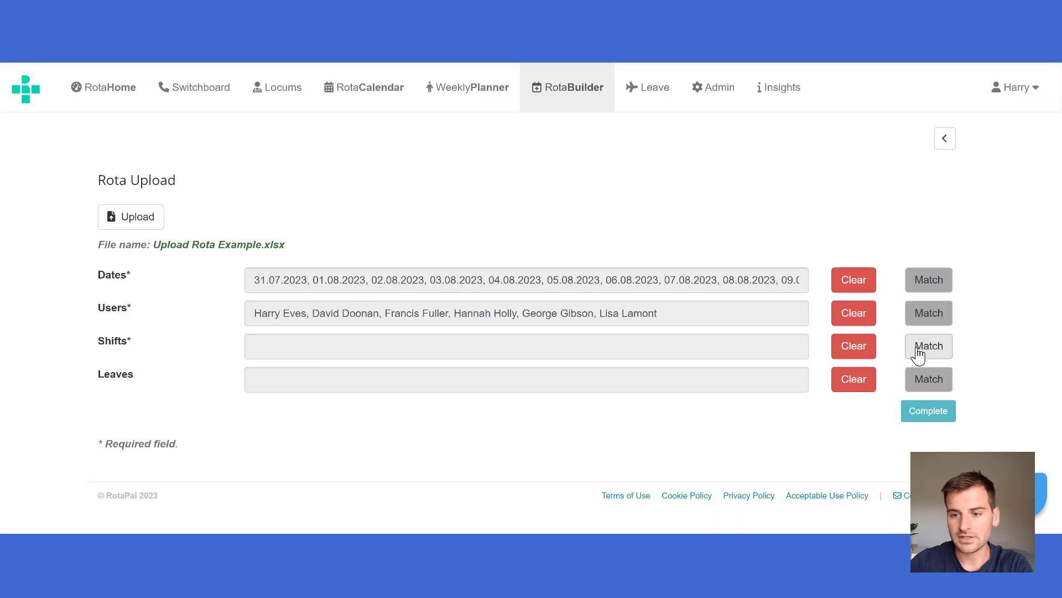
- Select the range C3 to H193 as the cells containing shifts and leaves, and save the selection
{"action": "left_click", "coordinate": [929, 348]}
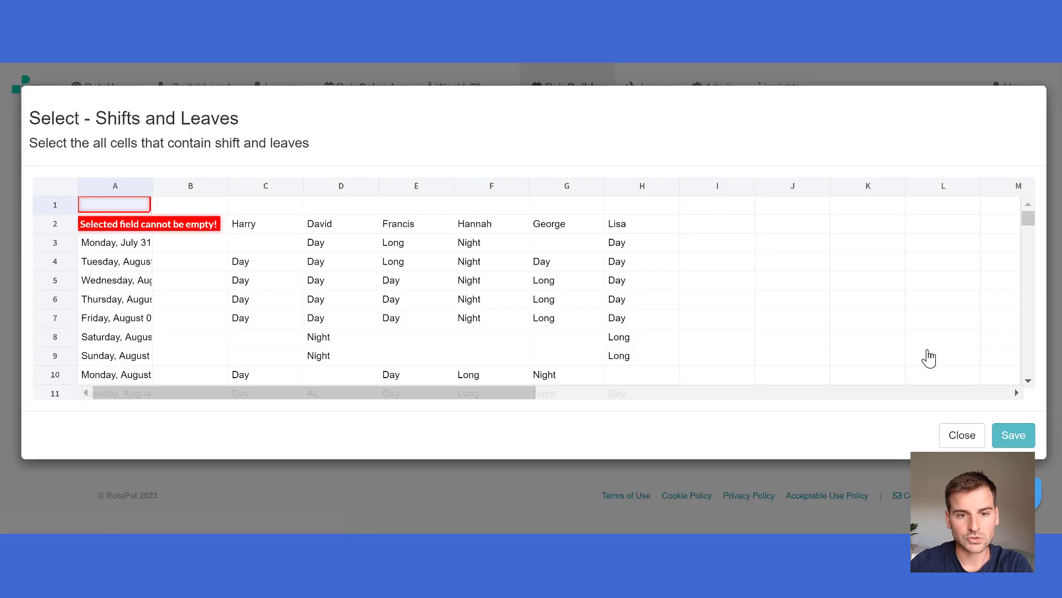
{"action": "left_click", "coordinate": [251, 246]}
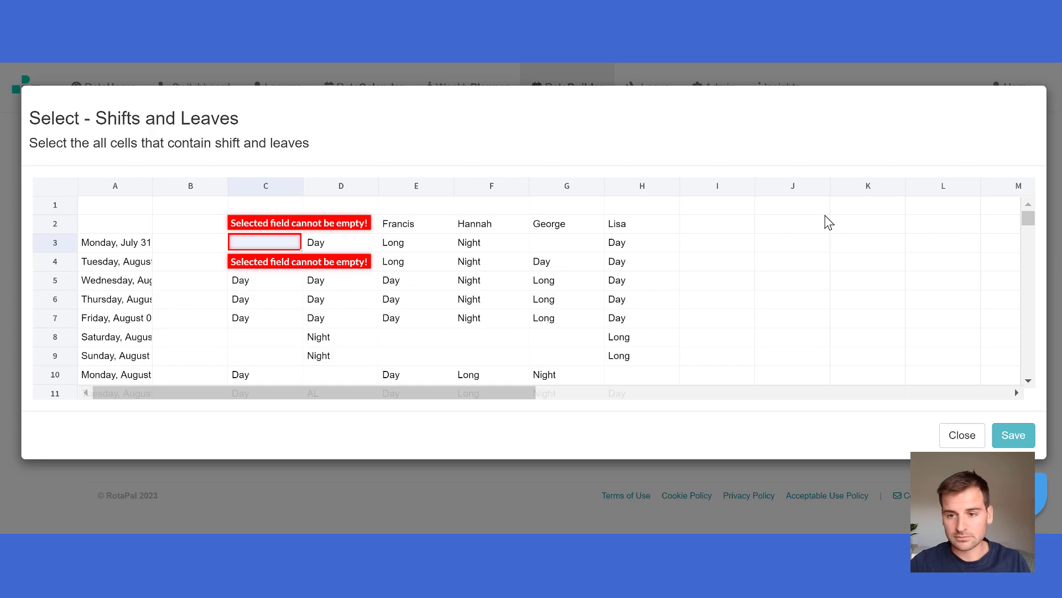
{"action": "left_click_drag", "start_coordinate": [1033, 228], "coordinate": [1007, 248]}
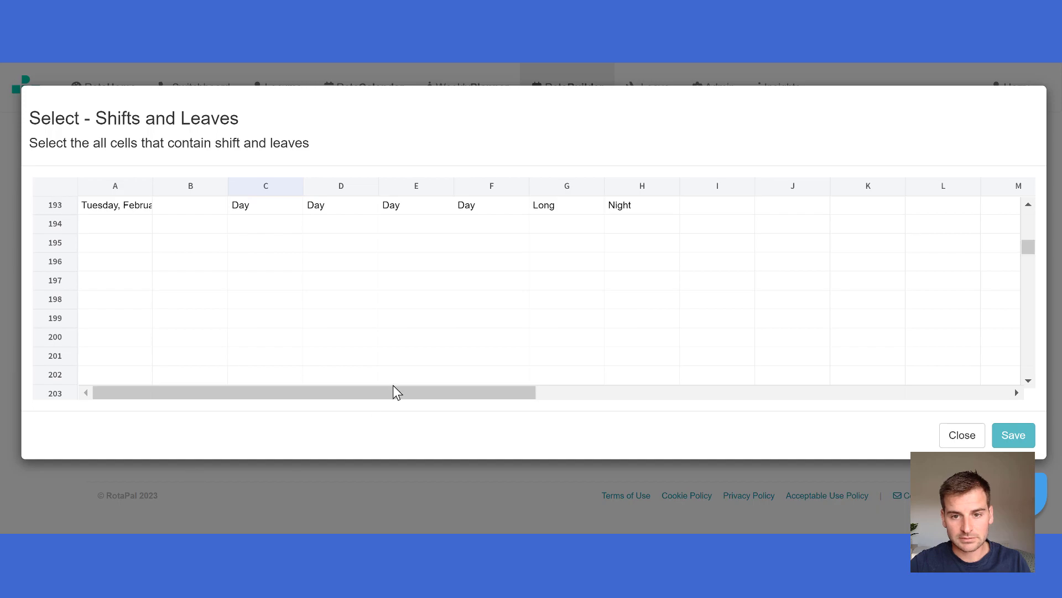
{"action": "left_click", "coordinate": [636, 215], "text": "shift"}
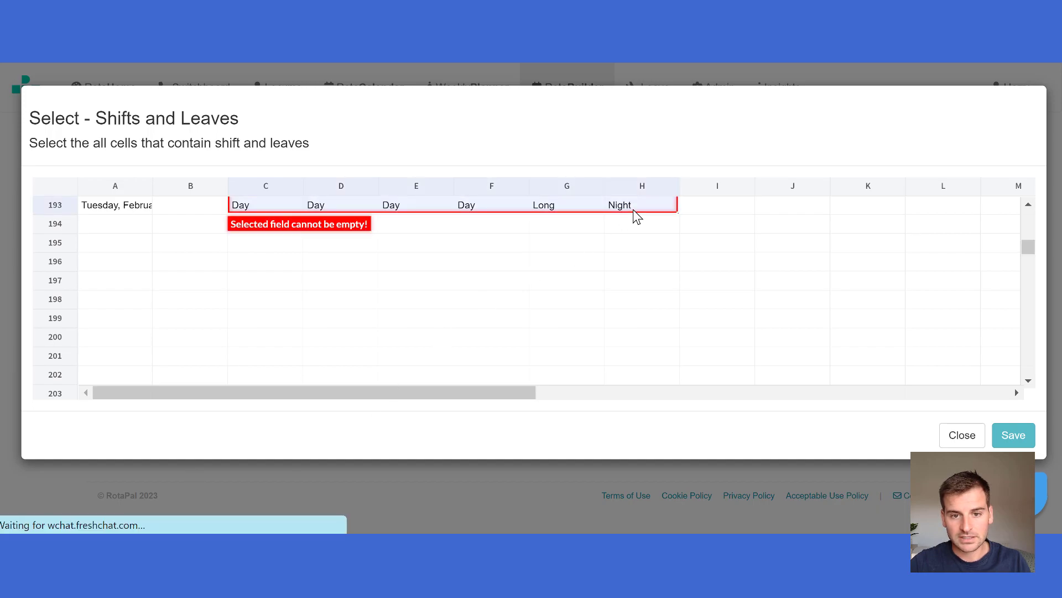
{"action": "left_click_drag", "start_coordinate": [1032, 257], "coordinate": [1029, 201]}
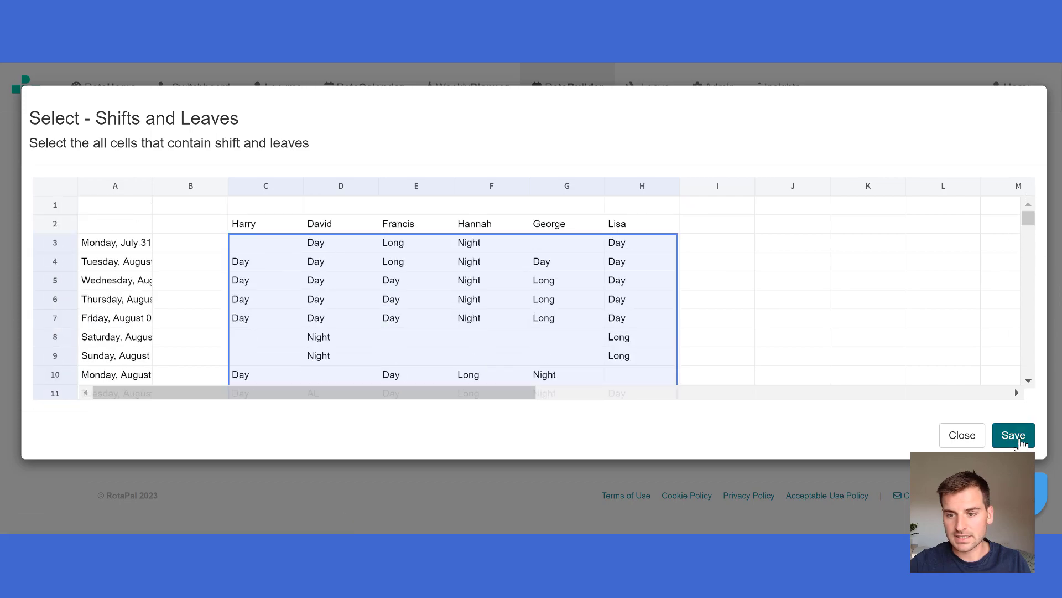
{"action": "left_click", "coordinate": [1017, 437]}
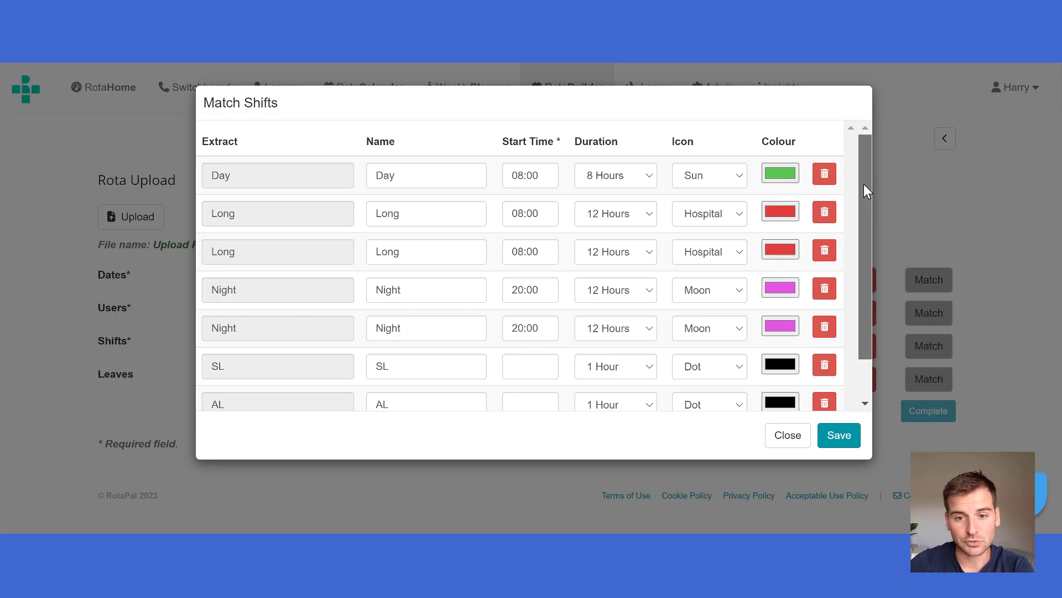
- Remove the SL and AL entries from the matched shifts and save the Day, Long and Night shifts
{"action": "left_click_drag", "start_coordinate": [865, 184], "coordinate": [864, 223]}
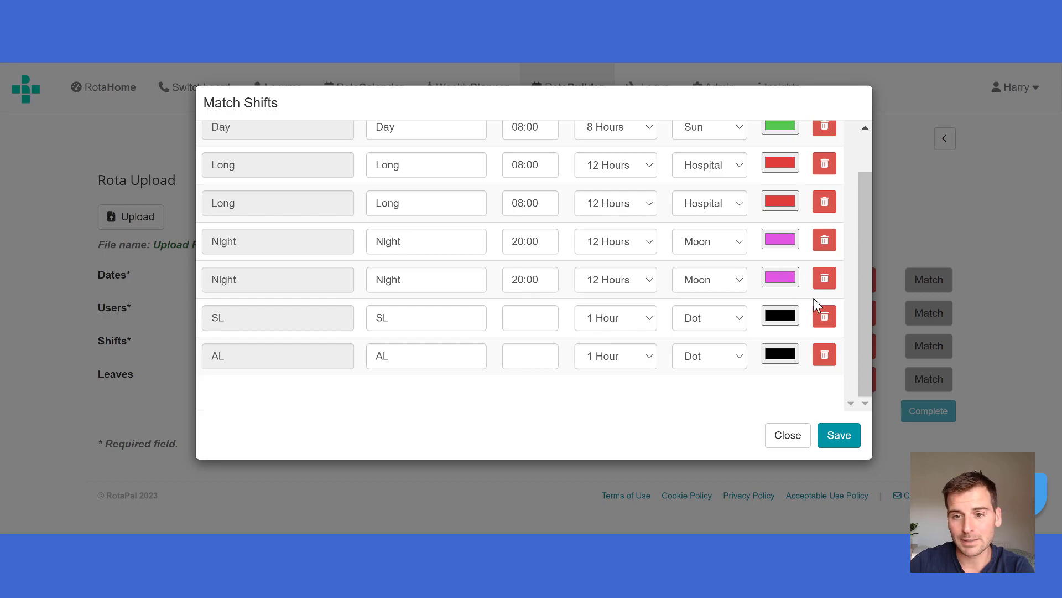
{"action": "left_click_drag", "start_coordinate": [863, 311], "coordinate": [656, 194]}
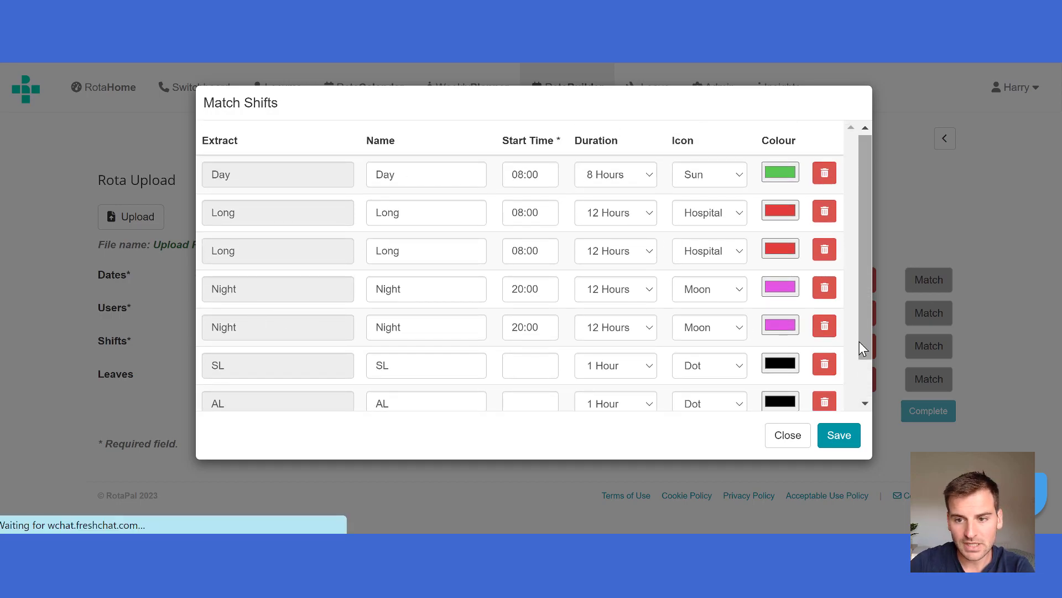
{"action": "left_click_drag", "start_coordinate": [860, 341], "coordinate": [861, 370]}
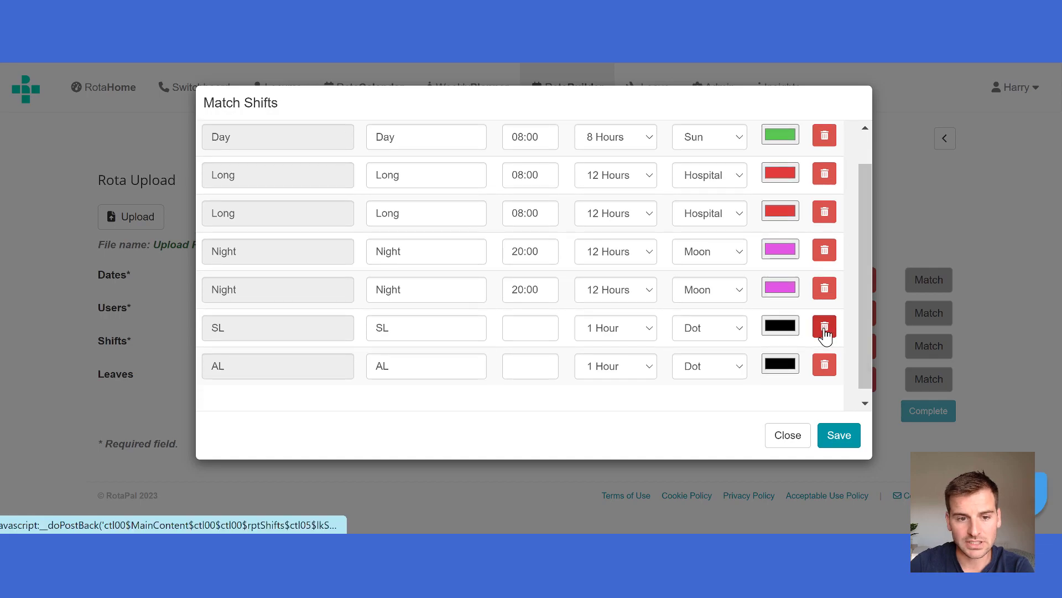
{"action": "left_click", "coordinate": [824, 331]}
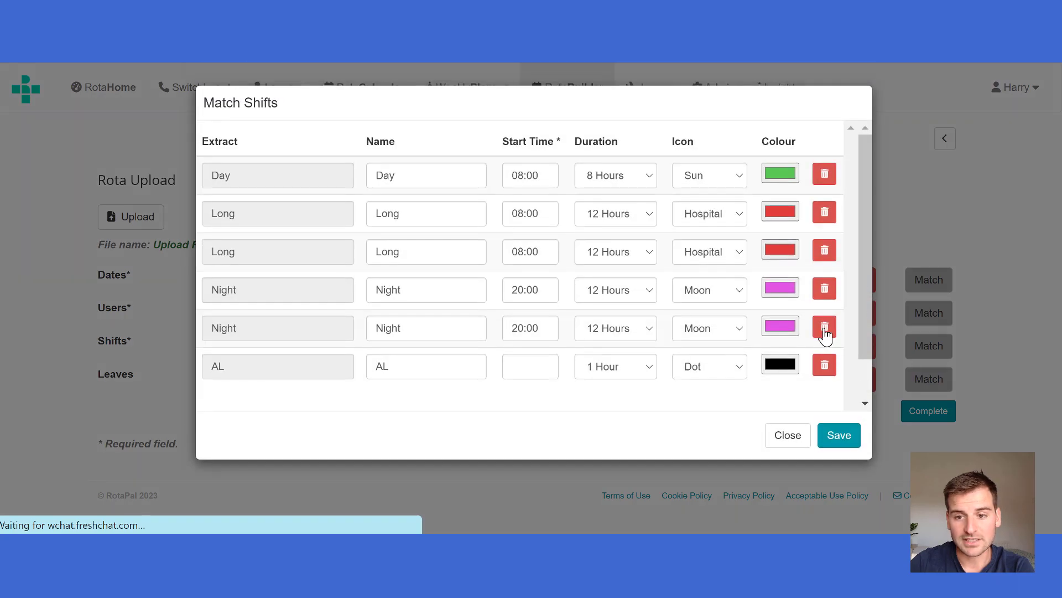
{"action": "left_click", "coordinate": [824, 366]}
{"action": "left_click", "coordinate": [839, 437]}
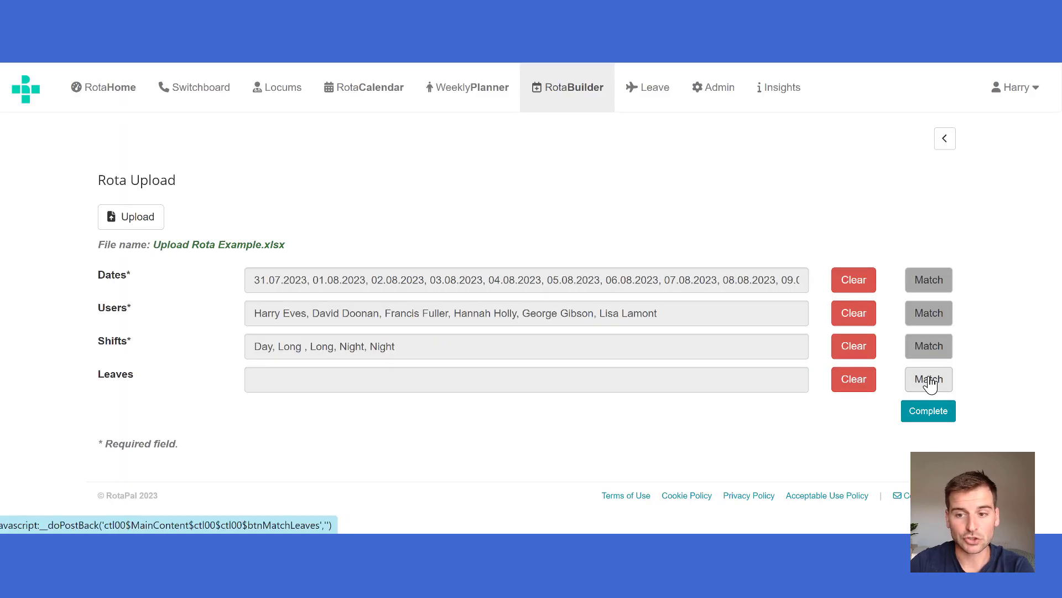
- Match the leaves by selecting the range C3 to H193 as the cells containing leaves, and save the selection
{"action": "left_click", "coordinate": [929, 381]}
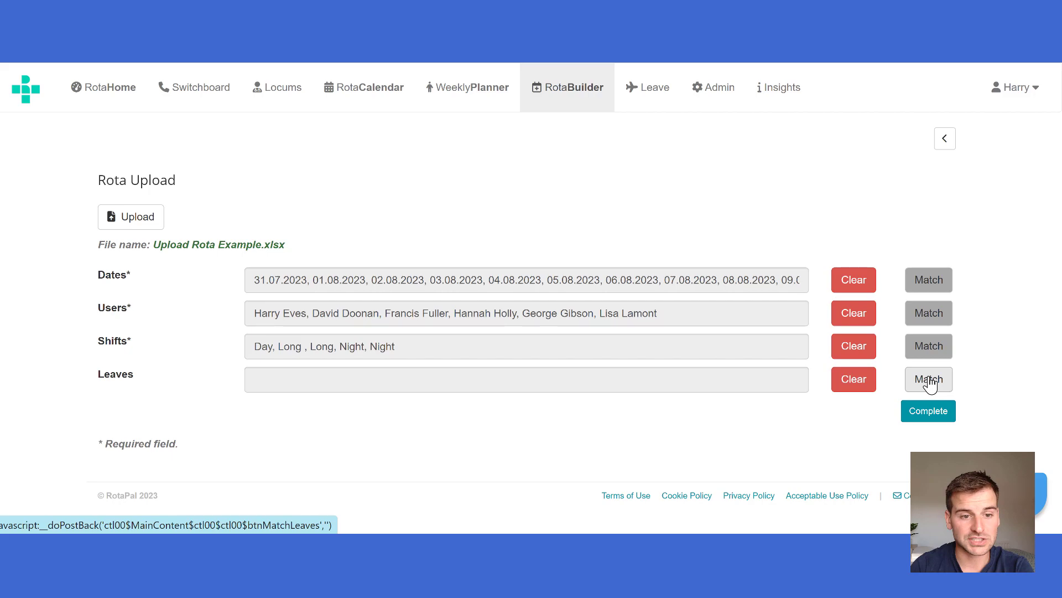
{"action": "left_click", "coordinate": [929, 382]}
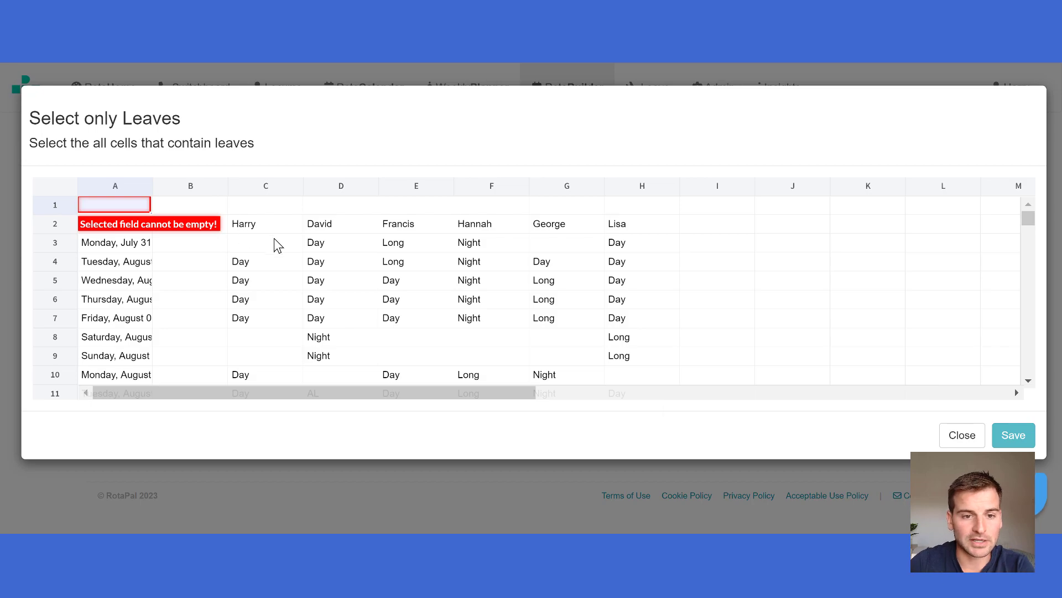
{"action": "left_click", "coordinate": [275, 244]}
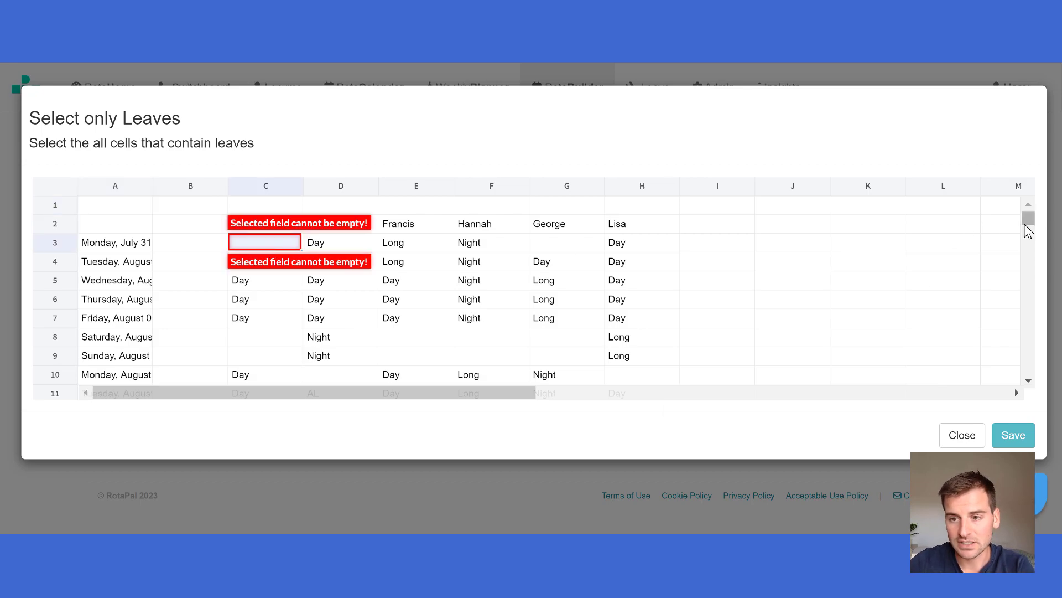
{"action": "left_click_drag", "start_coordinate": [1028, 231], "coordinate": [1010, 260]}
{"action": "scroll", "coordinate": [785, 271], "scroll_direction": "up", "scroll_amount": 2}
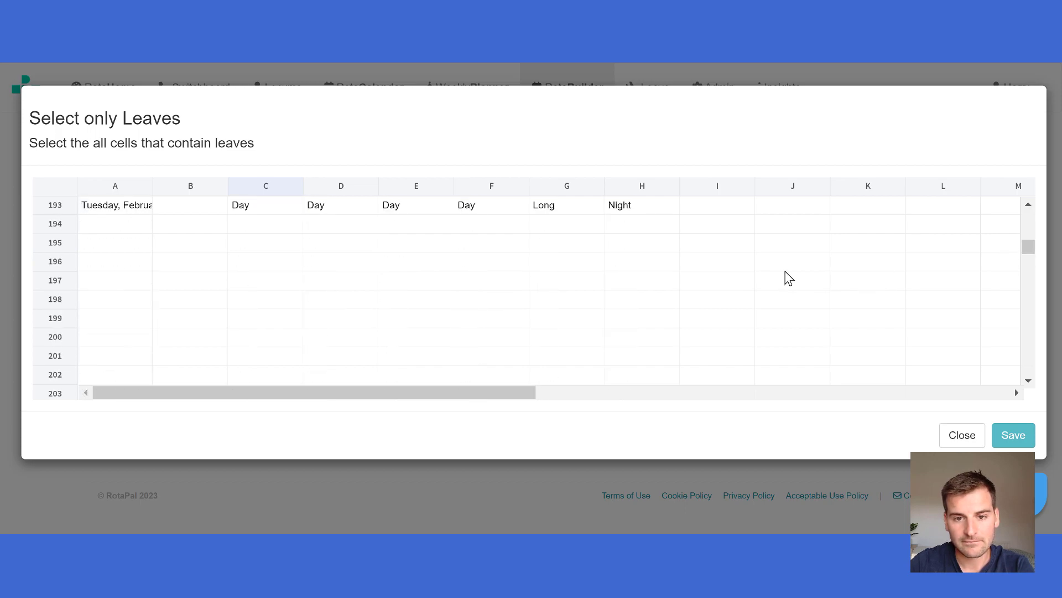
{"action": "left_click", "coordinate": [658, 213], "text": "shift"}
{"action": "left_click", "coordinate": [1013, 436]}
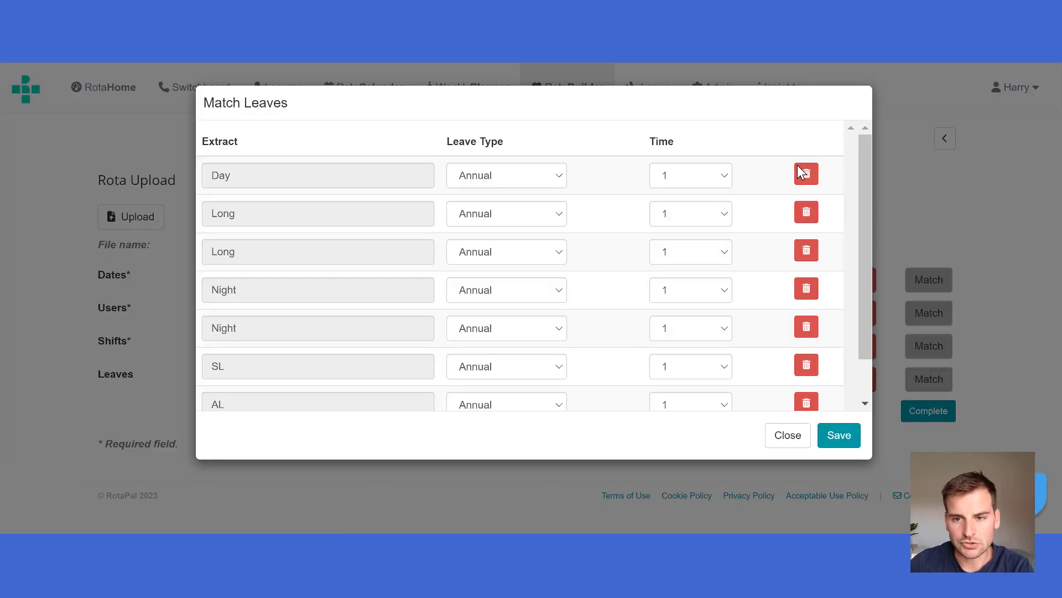
- Remove the Day, Long and Night entries from the matched leaves, keeping only SL and AL
{"action": "left_click", "coordinate": [803, 184]}
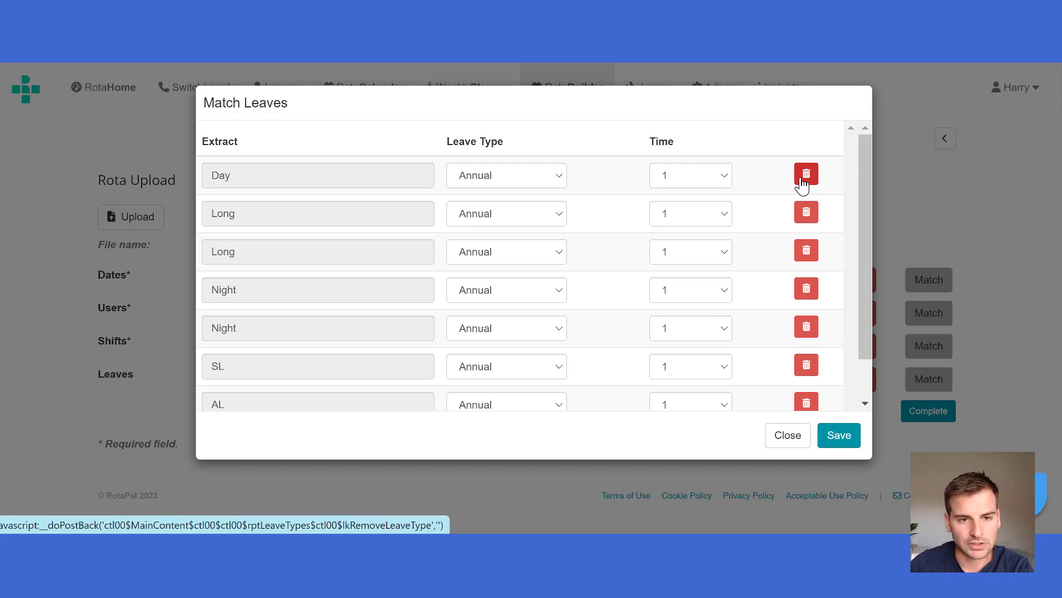
{"action": "left_click", "coordinate": [803, 184]}
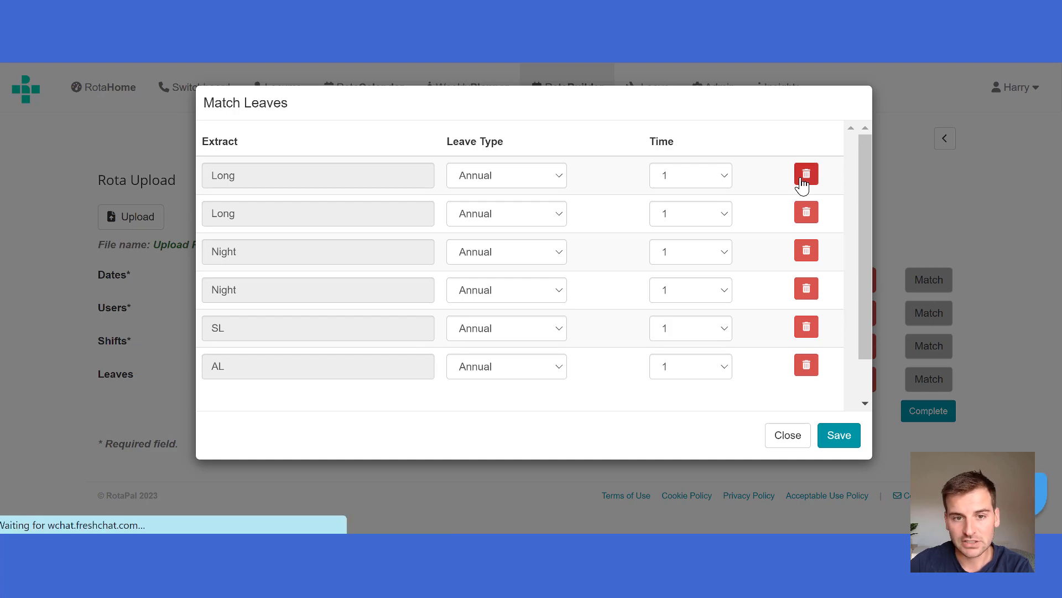
{"action": "left_click", "coordinate": [803, 178]}
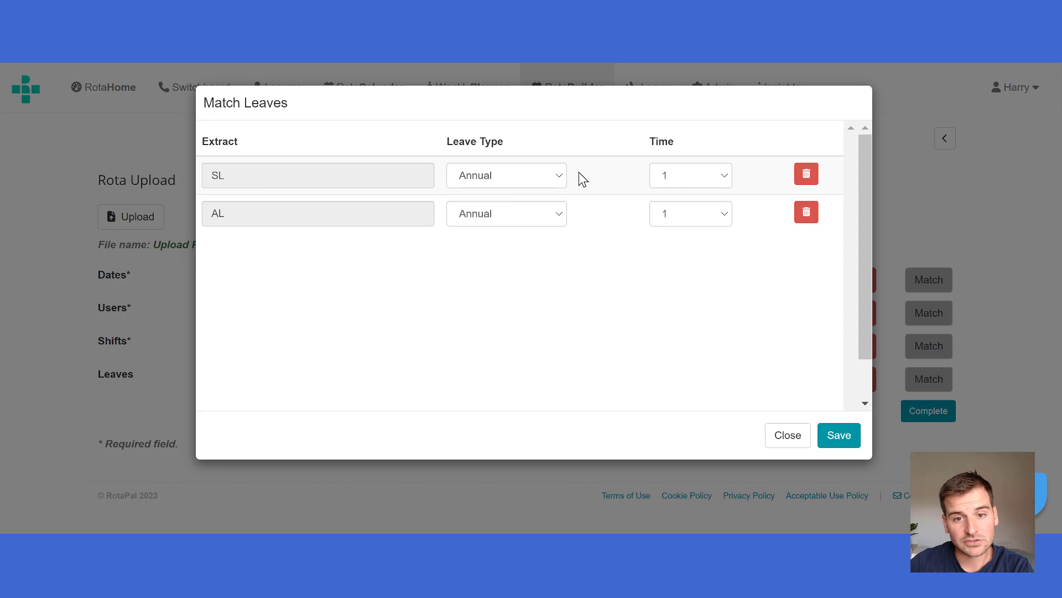
- Set the SL leave type to Study, keep its time at 1, and save the leave matches
{"action": "left_click", "coordinate": [531, 177]}
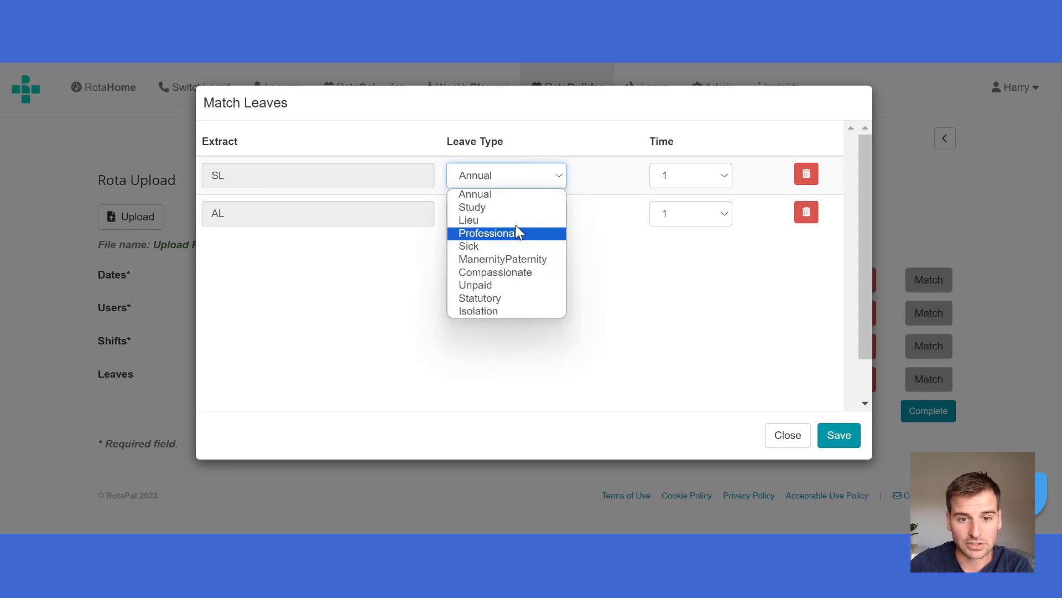
{"action": "left_click", "coordinate": [517, 207]}
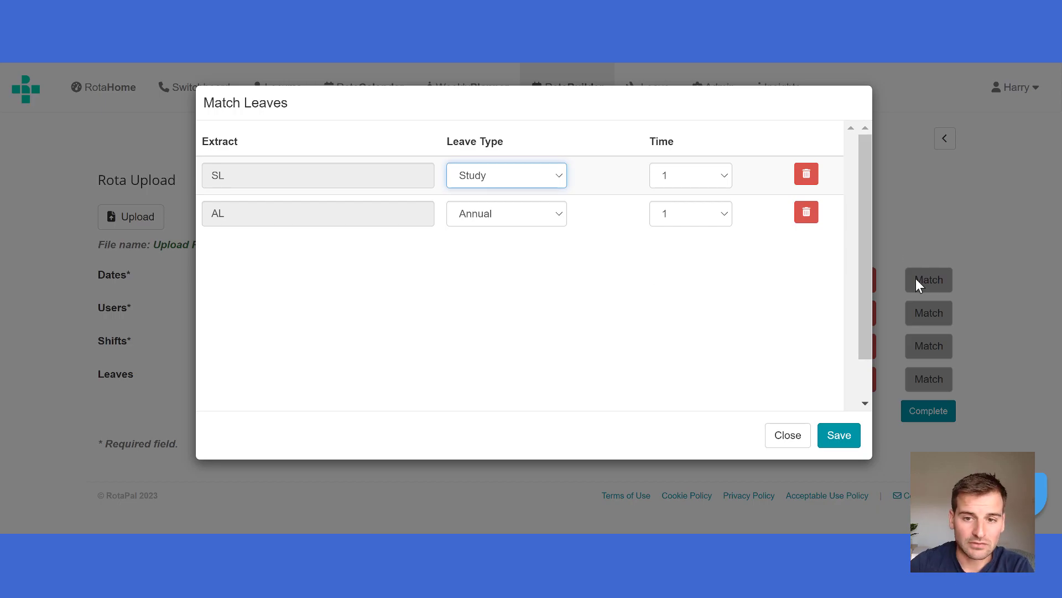
{"action": "left_click", "coordinate": [714, 179]}
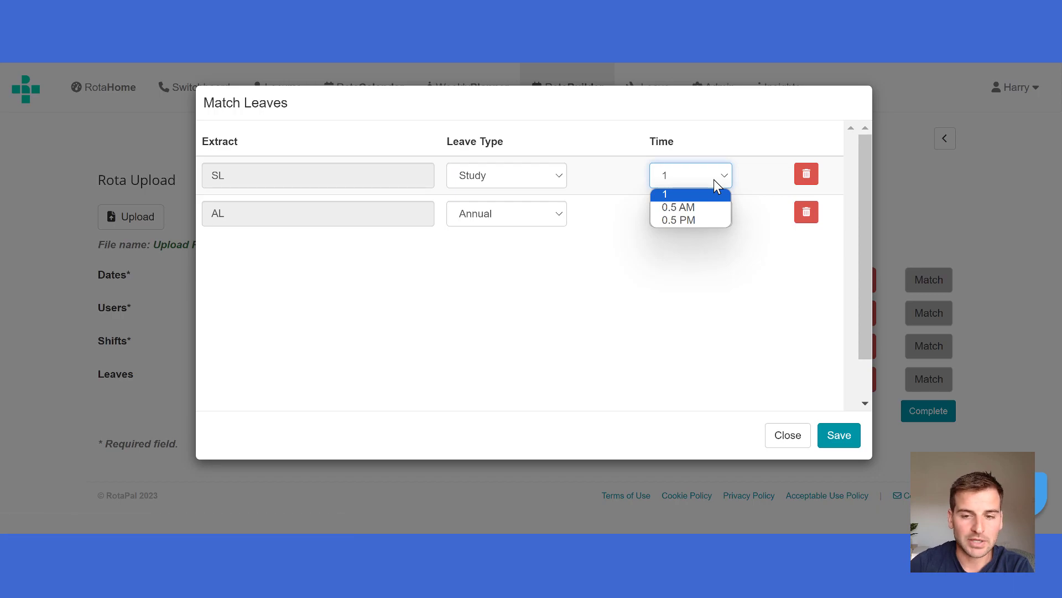
{"action": "left_click", "coordinate": [715, 180]}
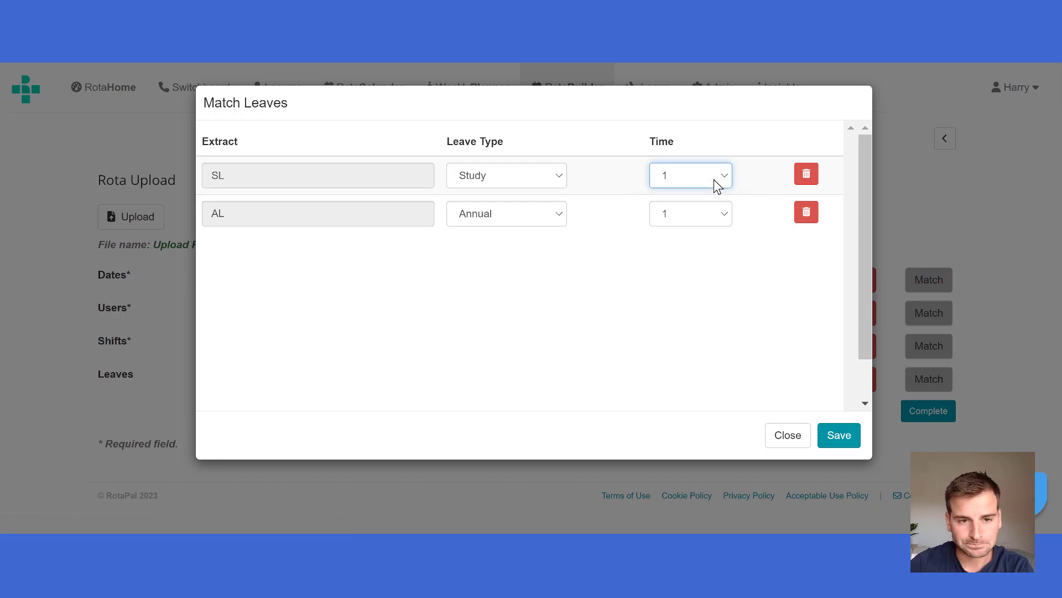
{"action": "left_click", "coordinate": [838, 437]}
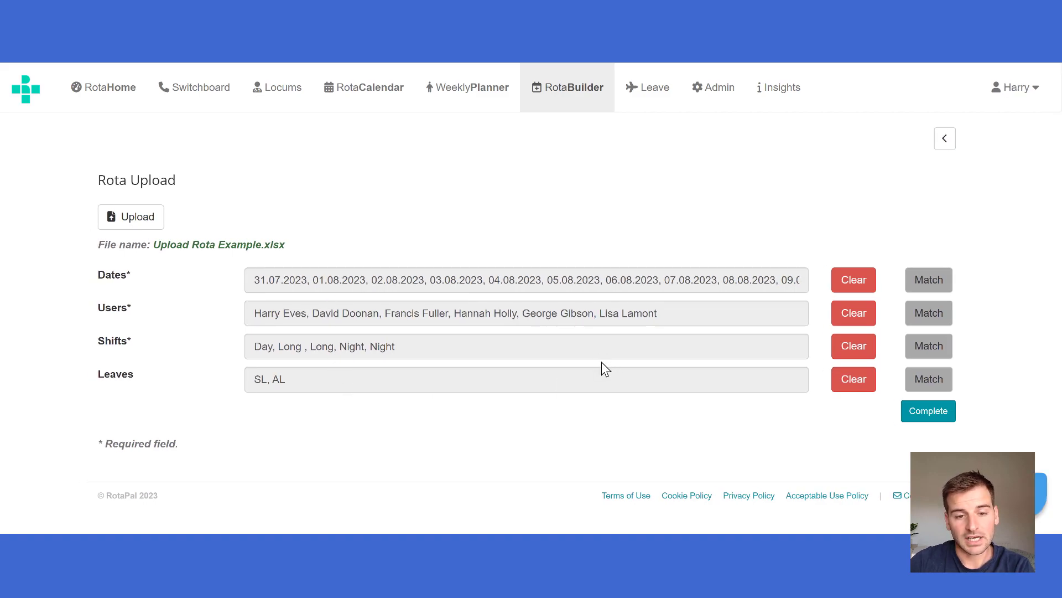
- Complete the rota import, open the imported rota and look through the staff shifts and leaves for 28 Aug - 3 Sept
{"action": "left_click", "coordinate": [929, 411]}
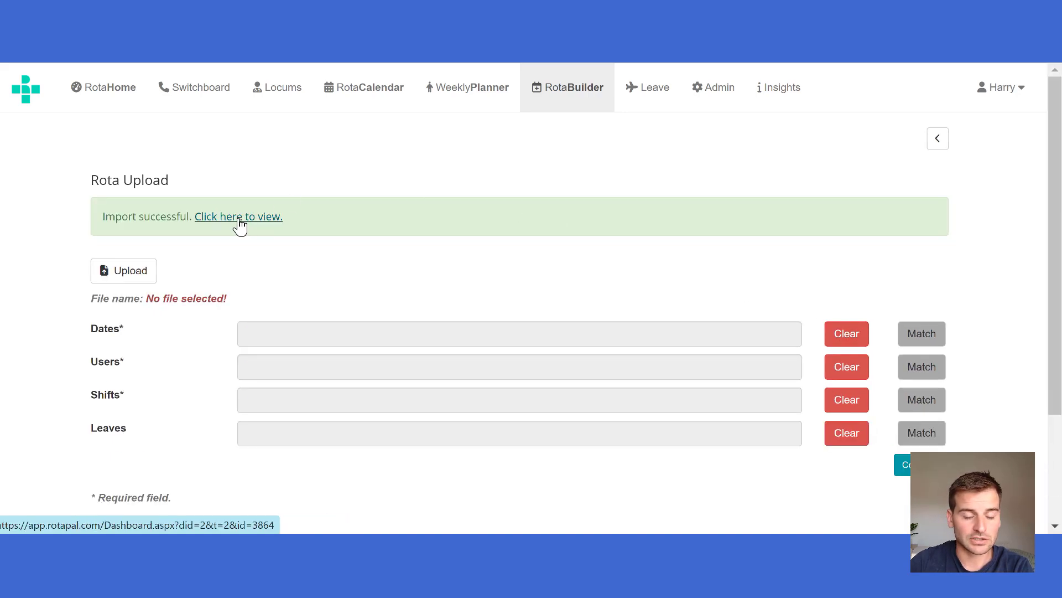
{"action": "left_click", "coordinate": [238, 220]}
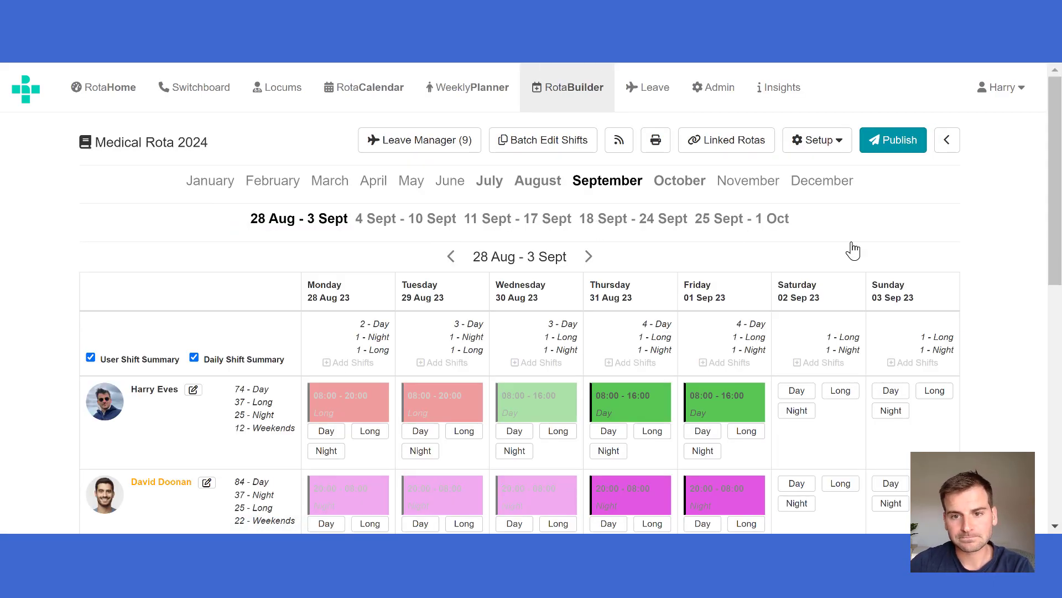
{"action": "scroll", "coordinate": [877, 242], "scroll_direction": "down", "scroll_amount": 3}
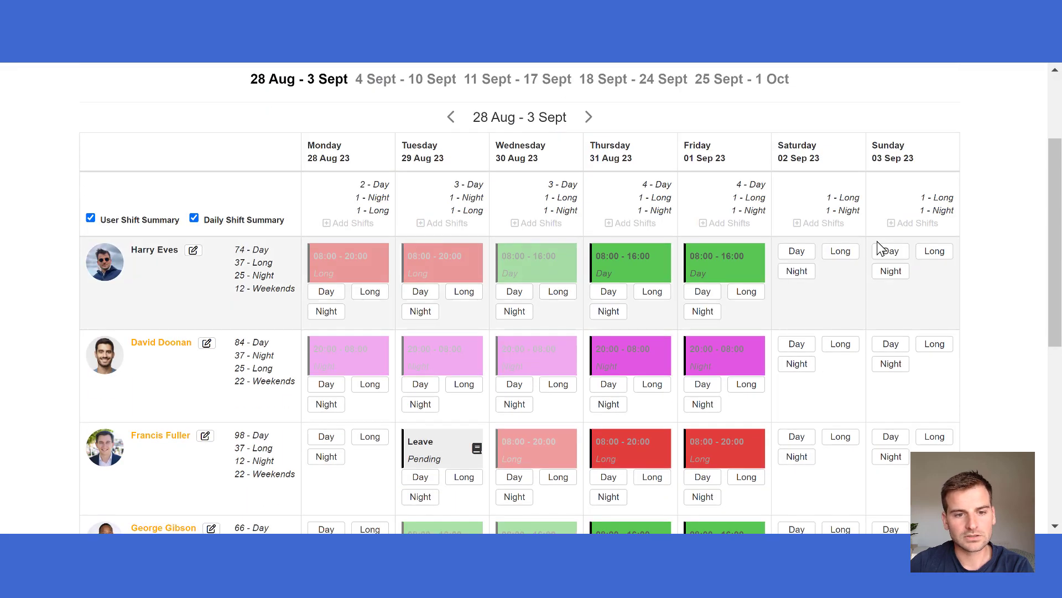
{"action": "scroll", "coordinate": [877, 241], "scroll_direction": "down", "scroll_amount": 5}
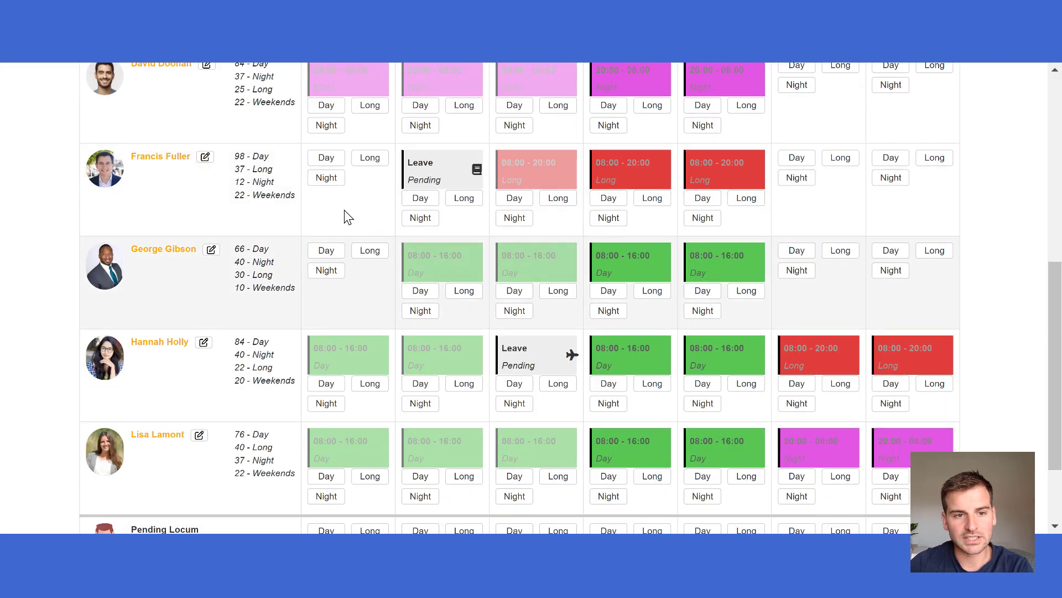
{"action": "scroll", "coordinate": [542, 299], "scroll_direction": "up", "scroll_amount": 8}
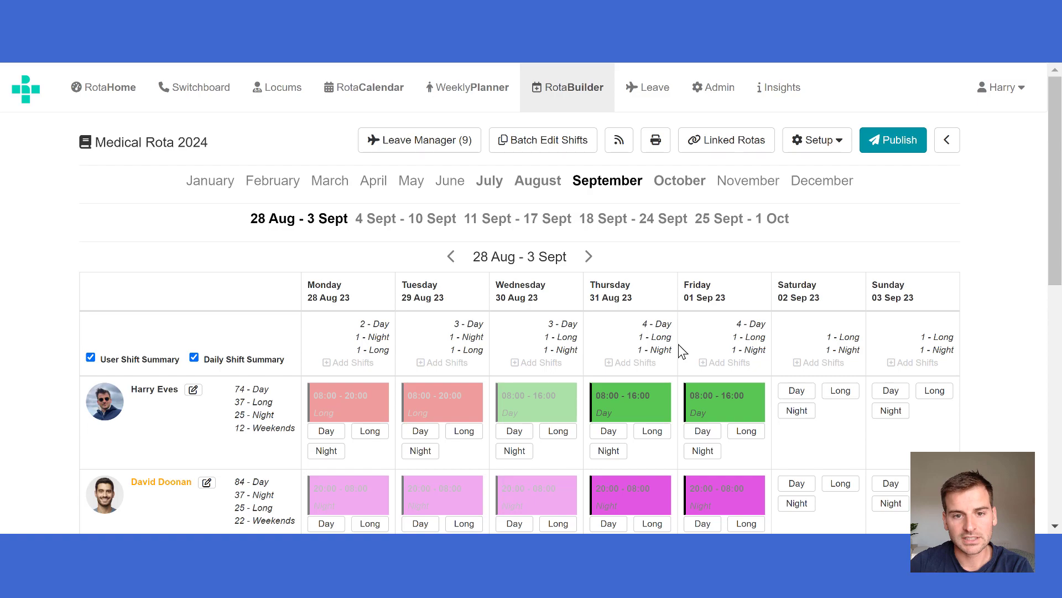